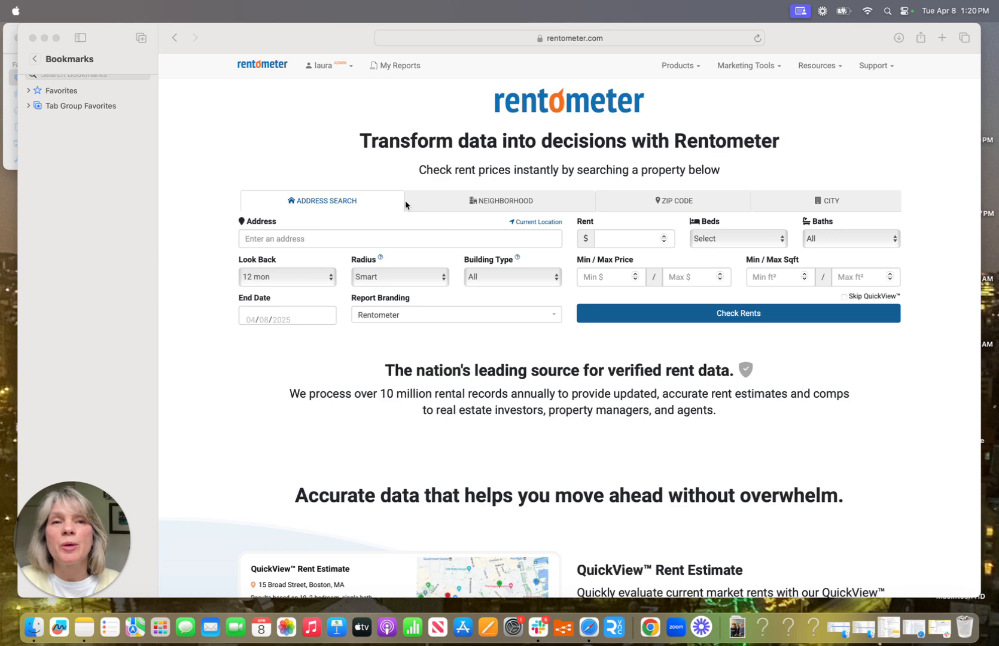
Step: Go to Rentometer's Batch Processor page through the Products menu
left_click(680, 70)
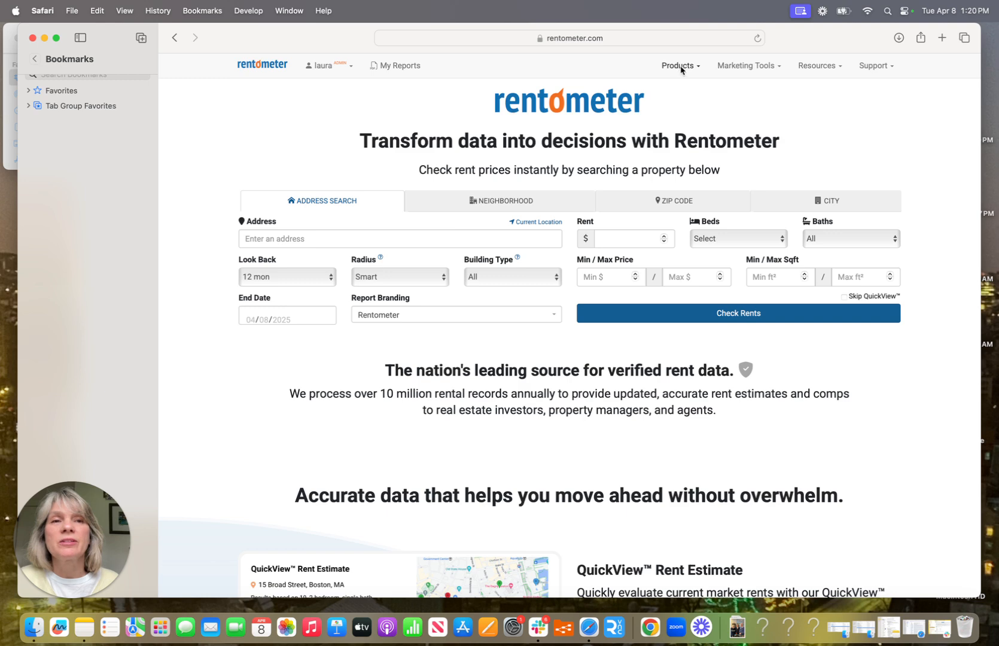
left_click(681, 70)
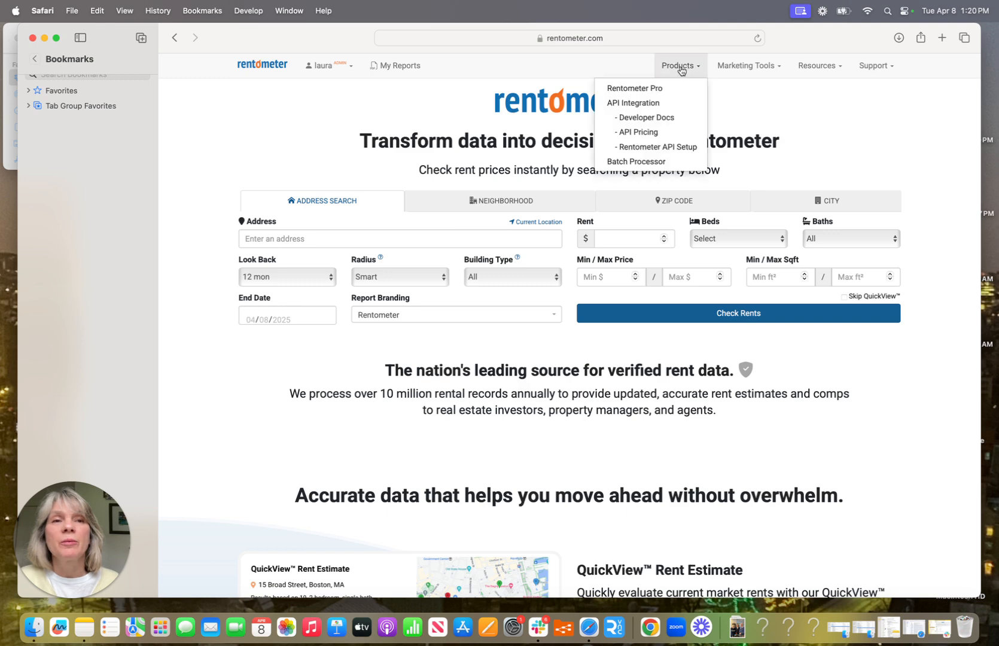
left_click(637, 163)
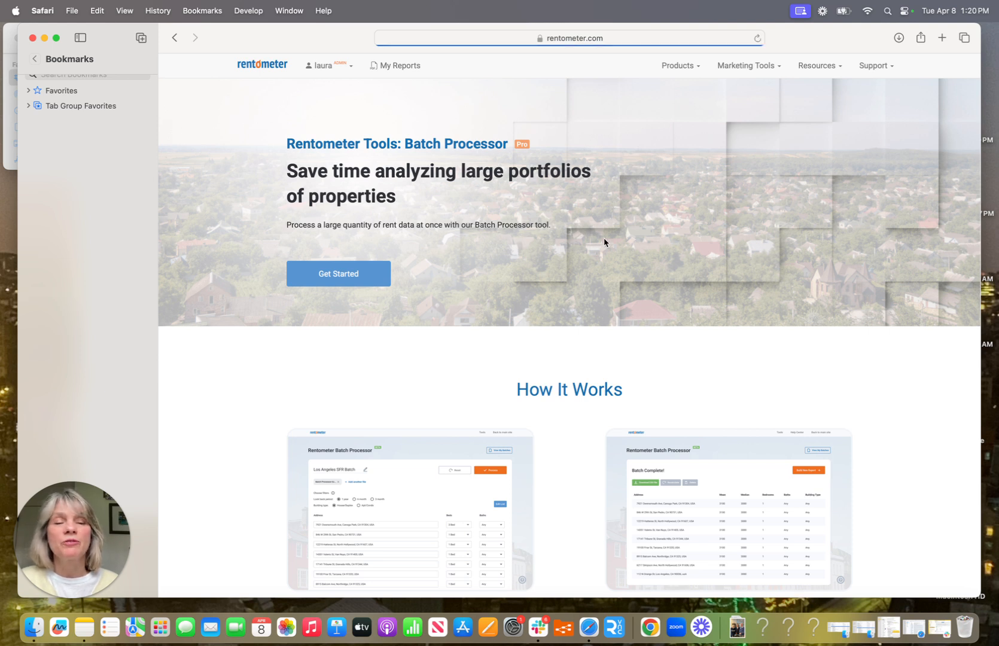
Step: Start the Batch Processor, then open SingleFieldInput2 in Numbers and scroll through its columns
left_click(344, 276)
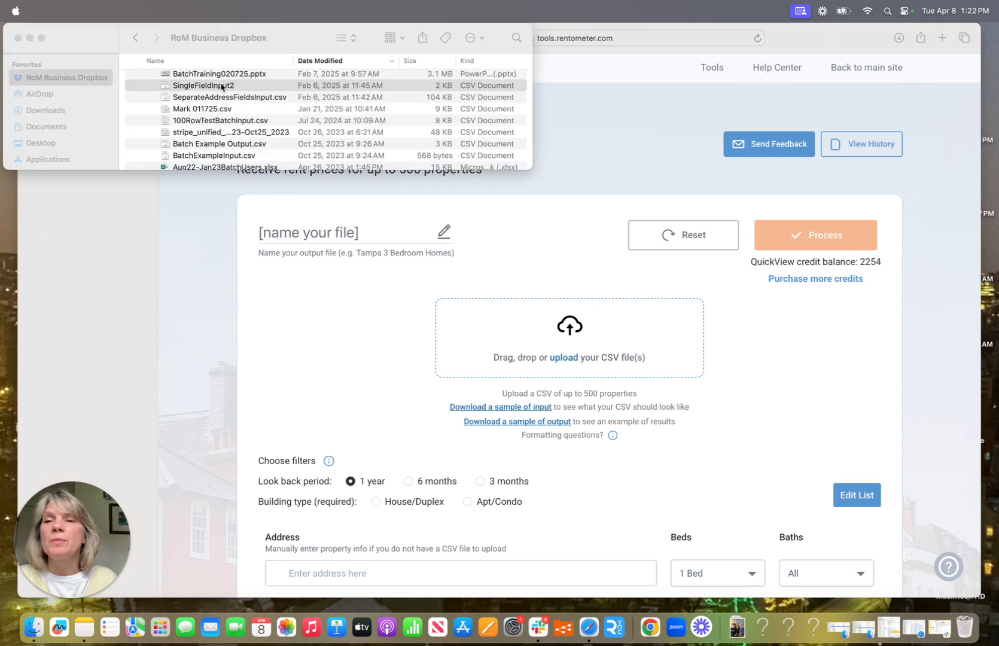
left_click(220, 88)
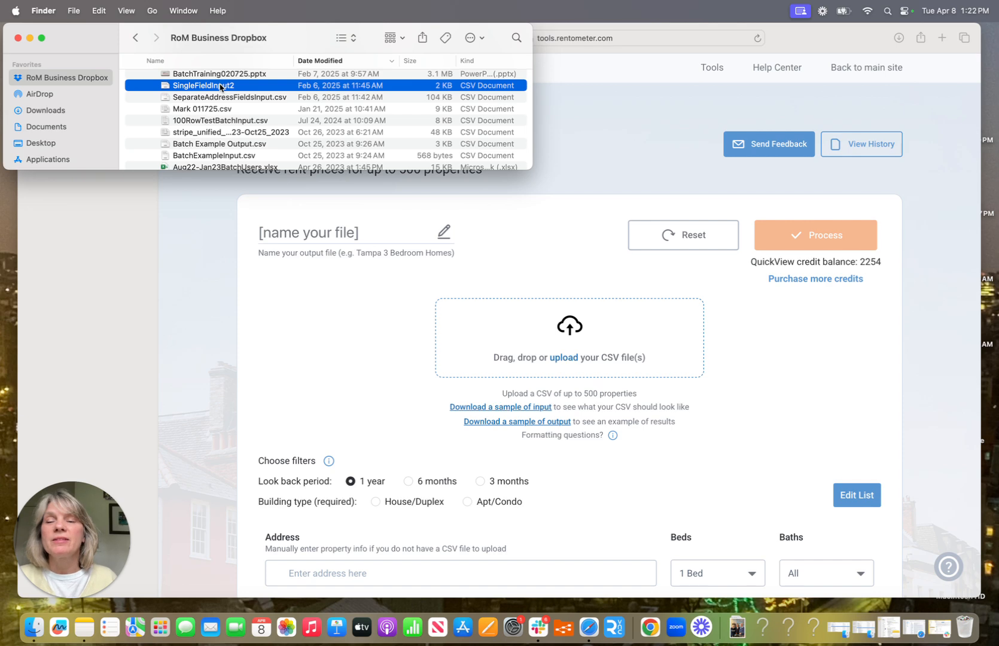
double_click(178, 87)
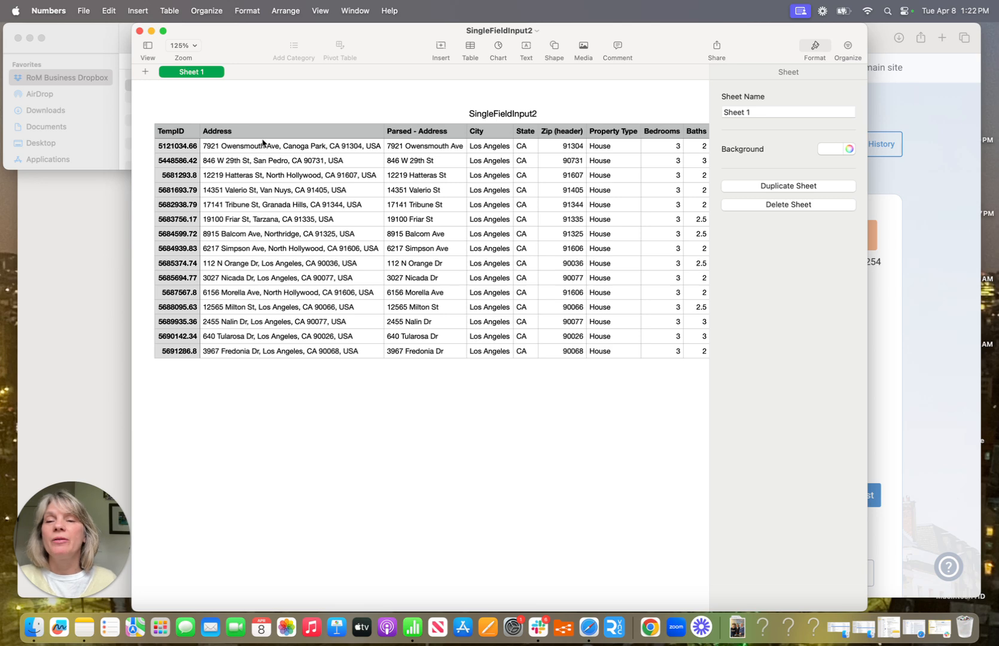
scroll(281, 139, "right", 8)
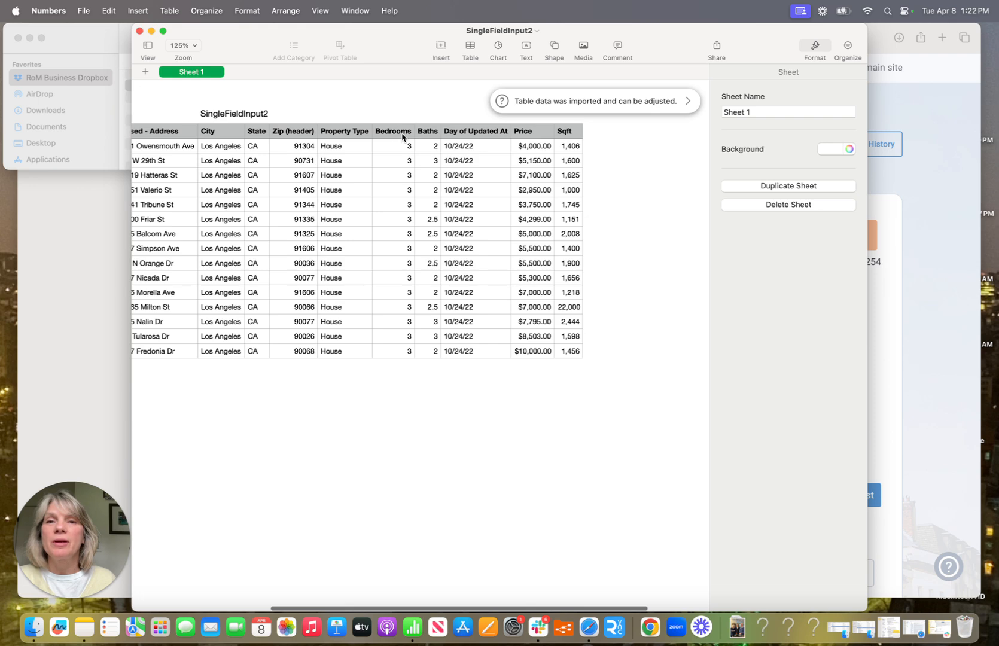
scroll(476, 137, "left", 8)
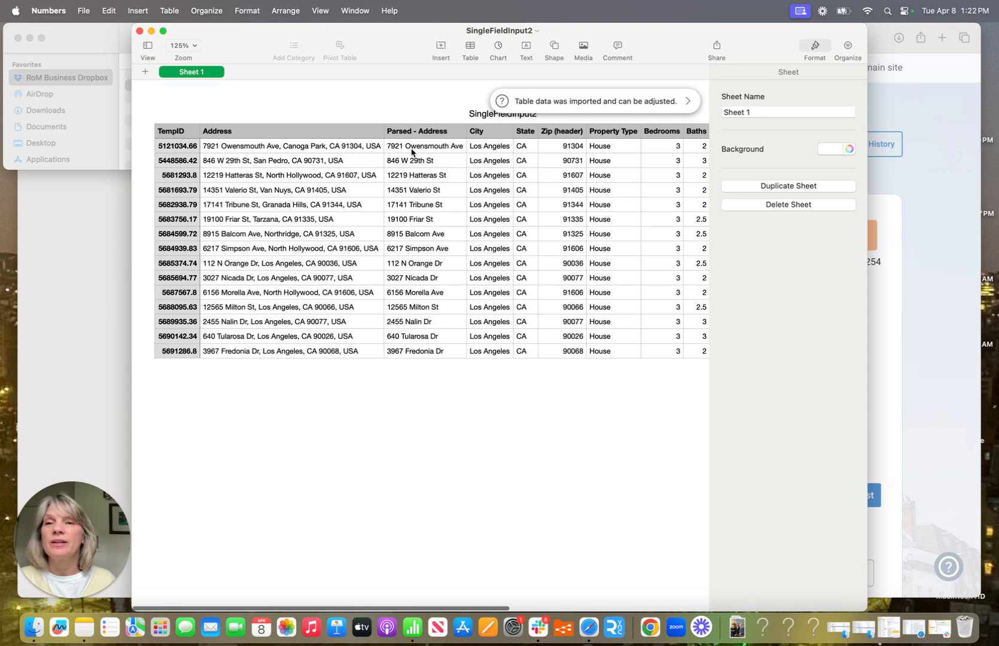
left_click(29, 237)
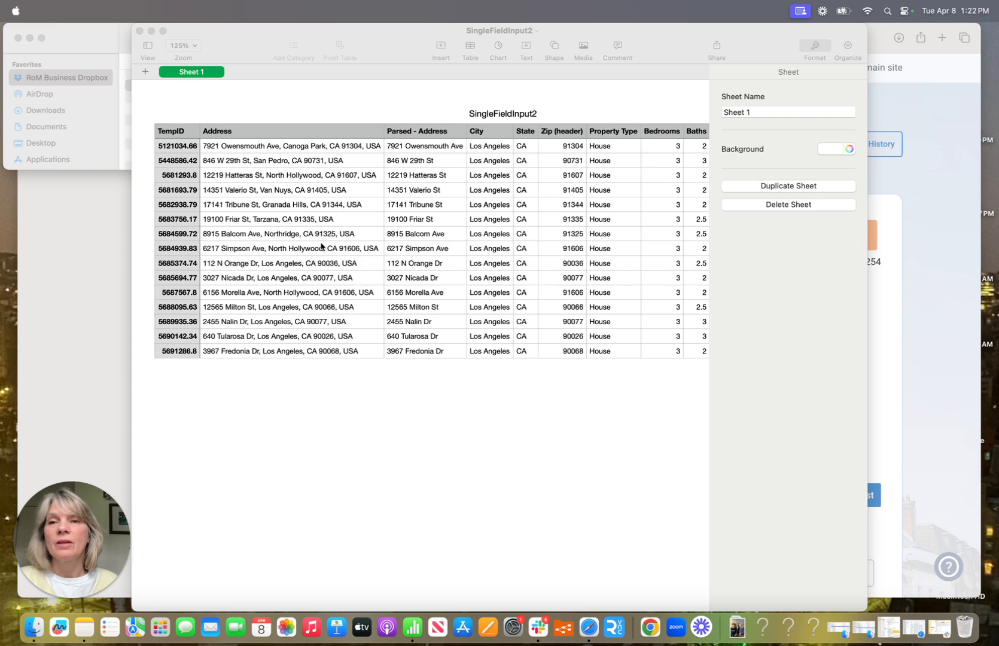
Step: Upload SingleFieldInput2, skip address merging, and accept the Address, Bedrooms and Baths mapping
left_click(139, 32)
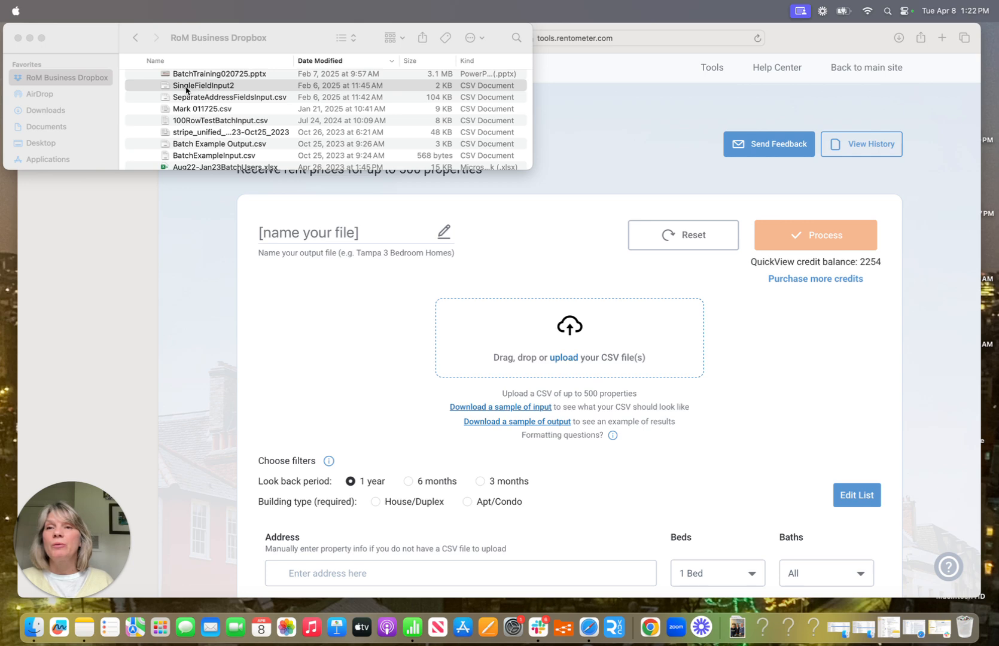
left_click_drag(182, 87, 549, 328)
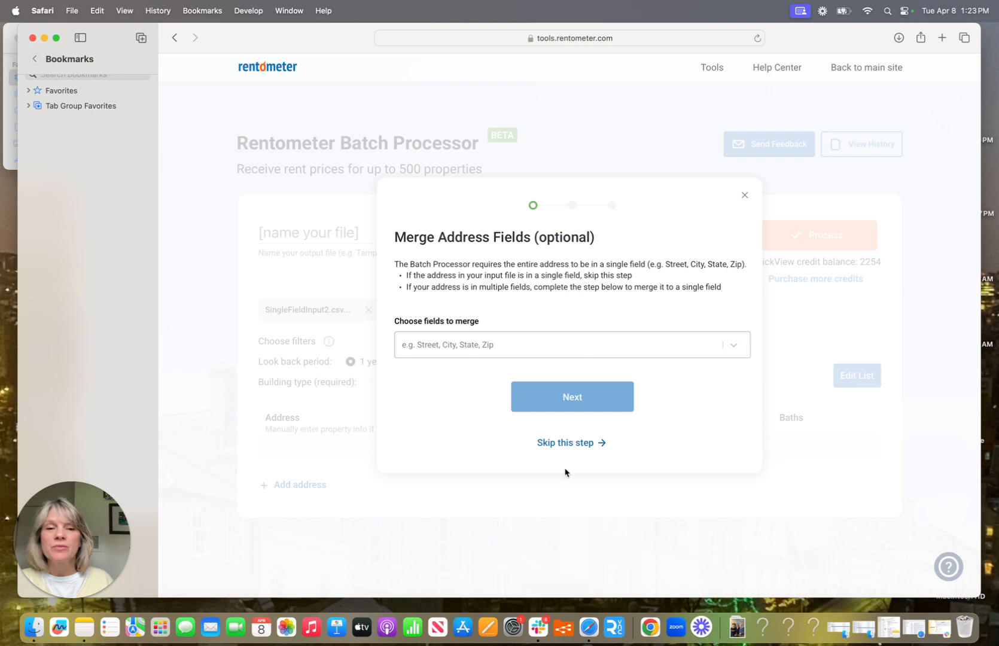
left_click(567, 443)
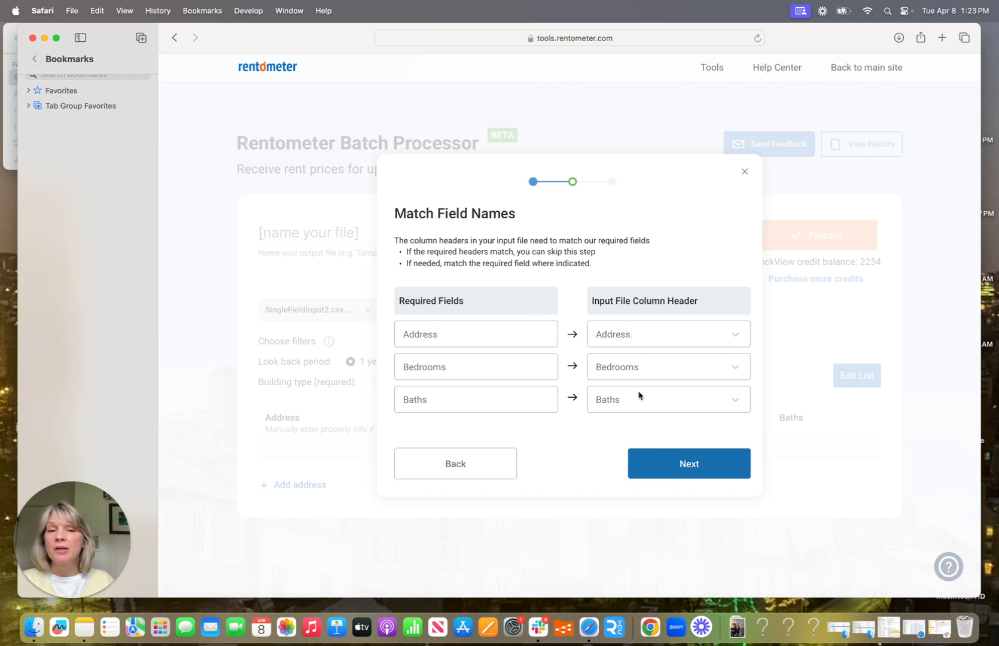
left_click(672, 468)
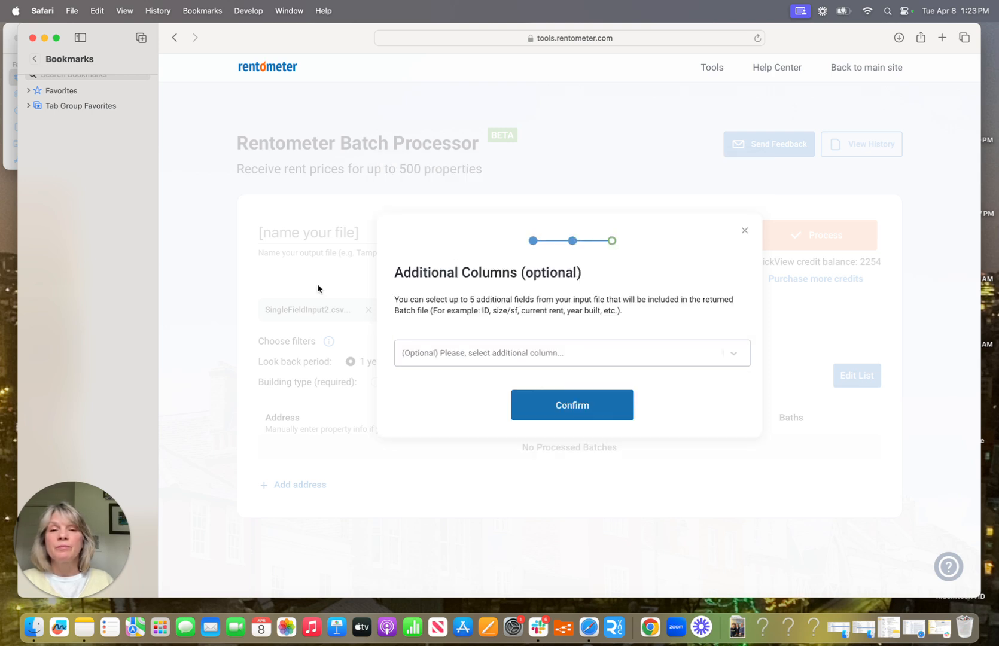
Step: Add Tempid, Price and Sqft as extra returned columns and confirm them
left_click(449, 353)
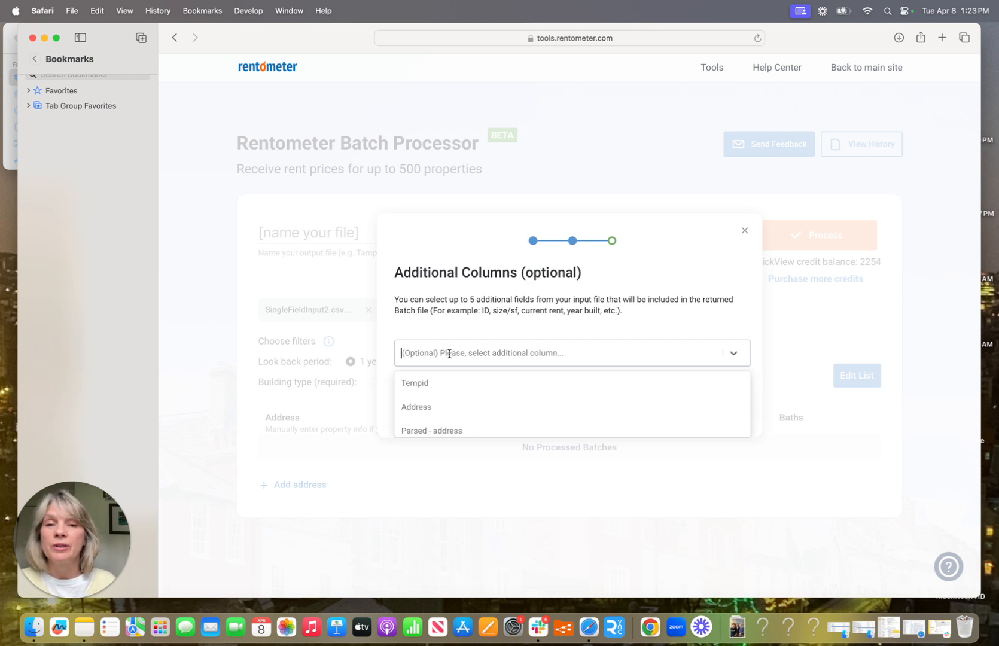
left_click(420, 385)
left_click(467, 353)
scroll(441, 415, "down", 3)
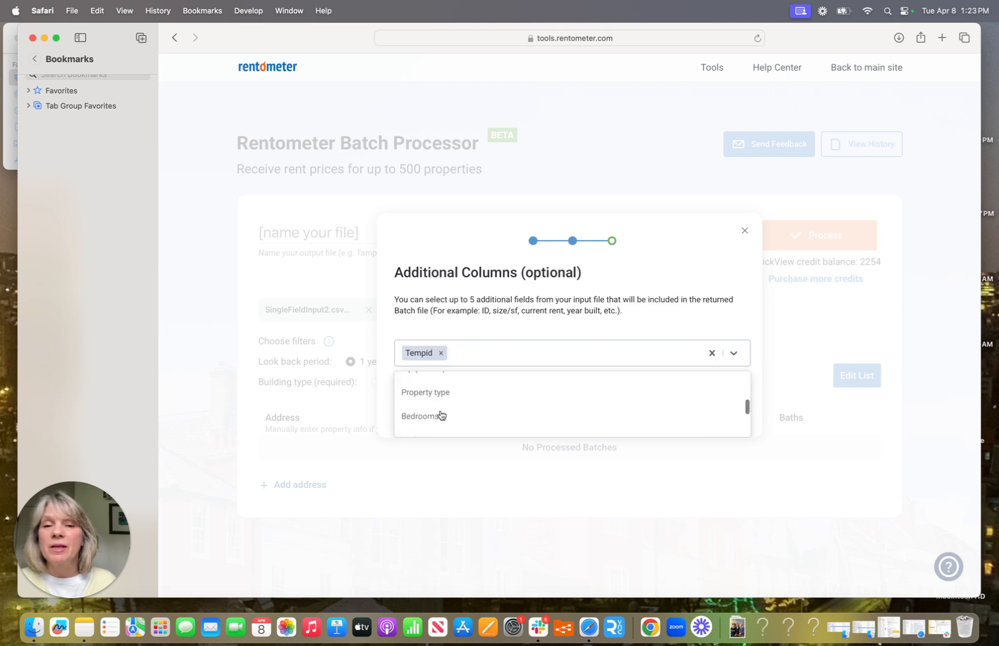
scroll(437, 419, "down", 2)
left_click(417, 404)
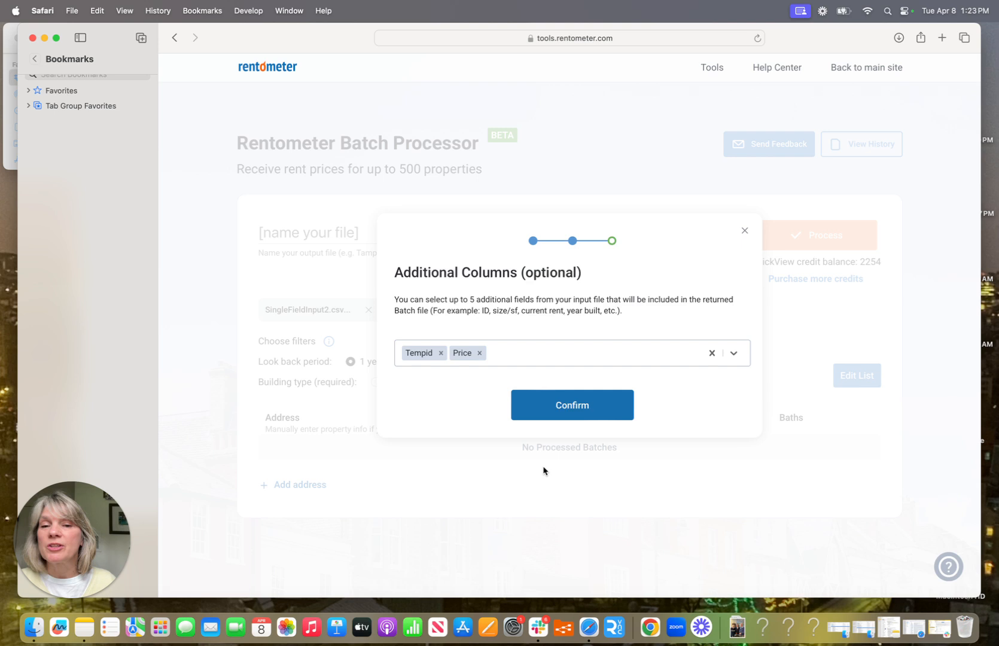
left_click(531, 347)
scroll(417, 430, "down", 3)
left_click(419, 426)
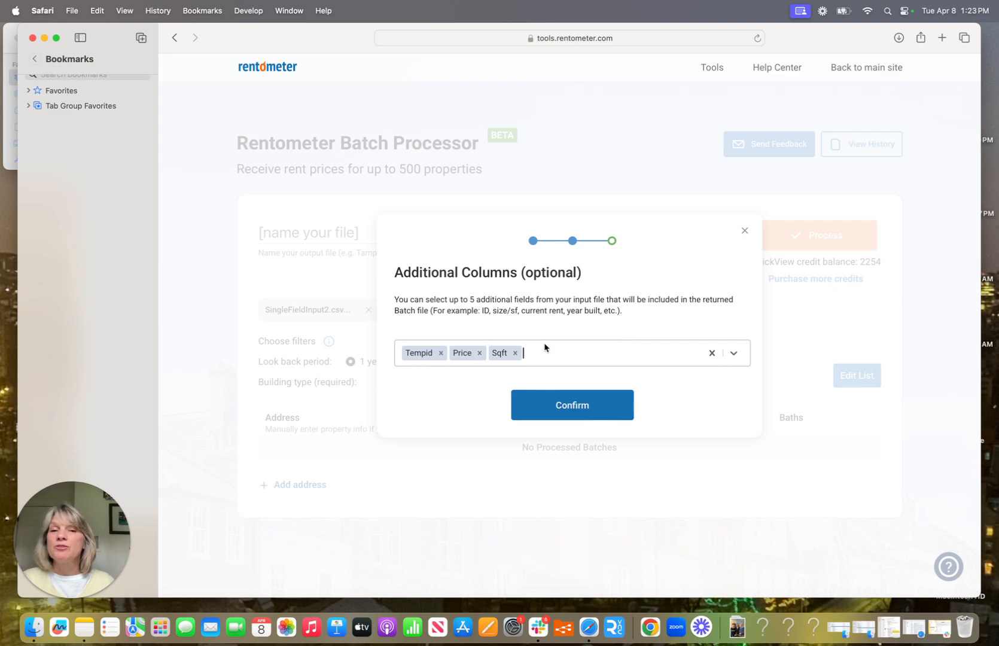
left_click(577, 410)
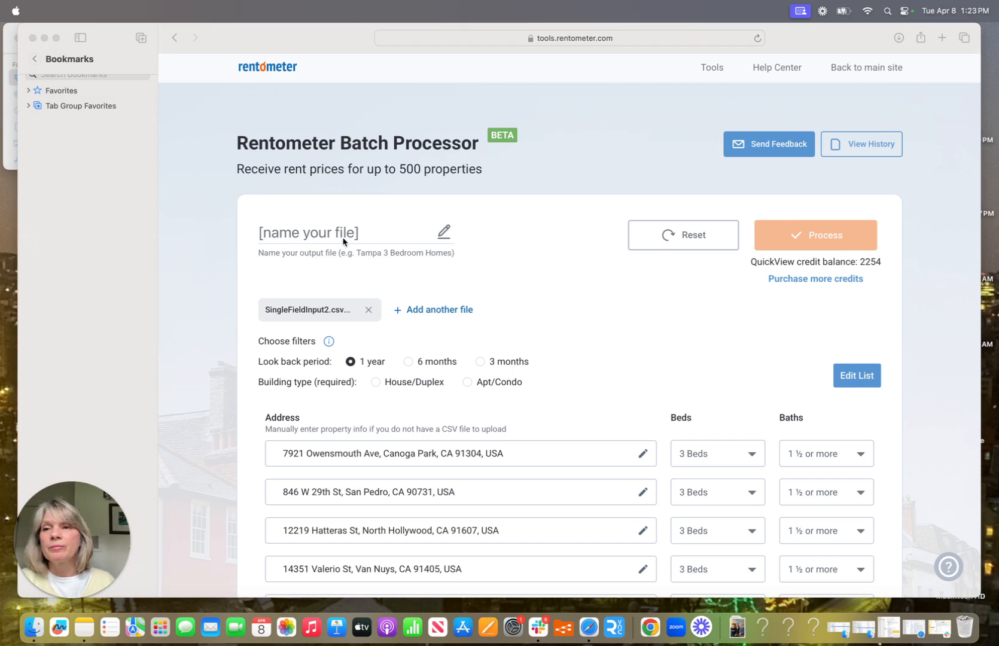
Step: Name the batch 'April House', choose a 6-month look-back and House/Duplex, then process it
left_click_drag(368, 230, 211, 237)
type("Ap")
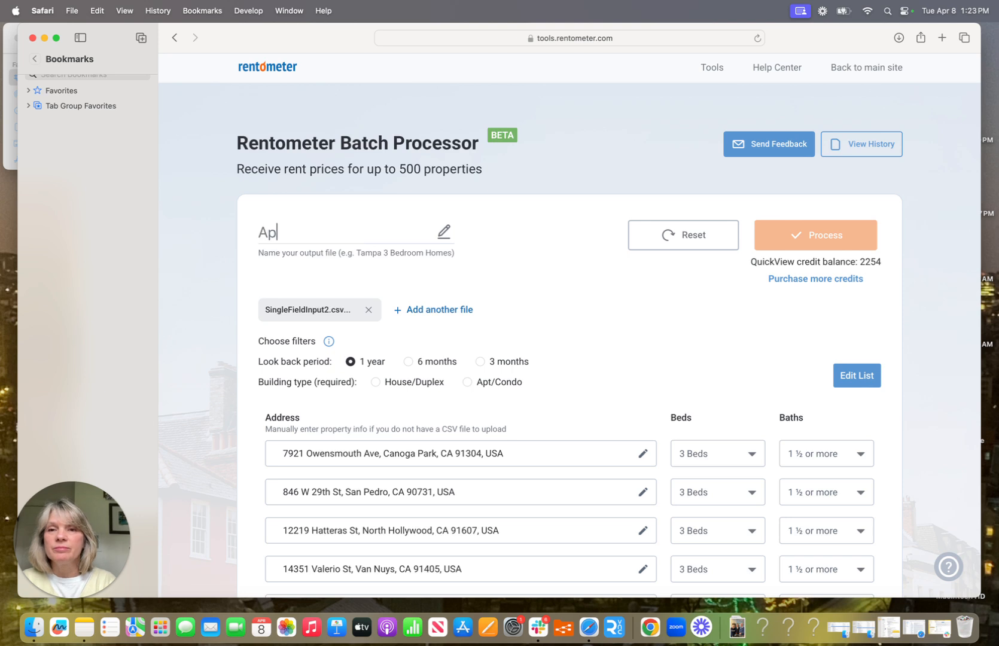
type("ril House")
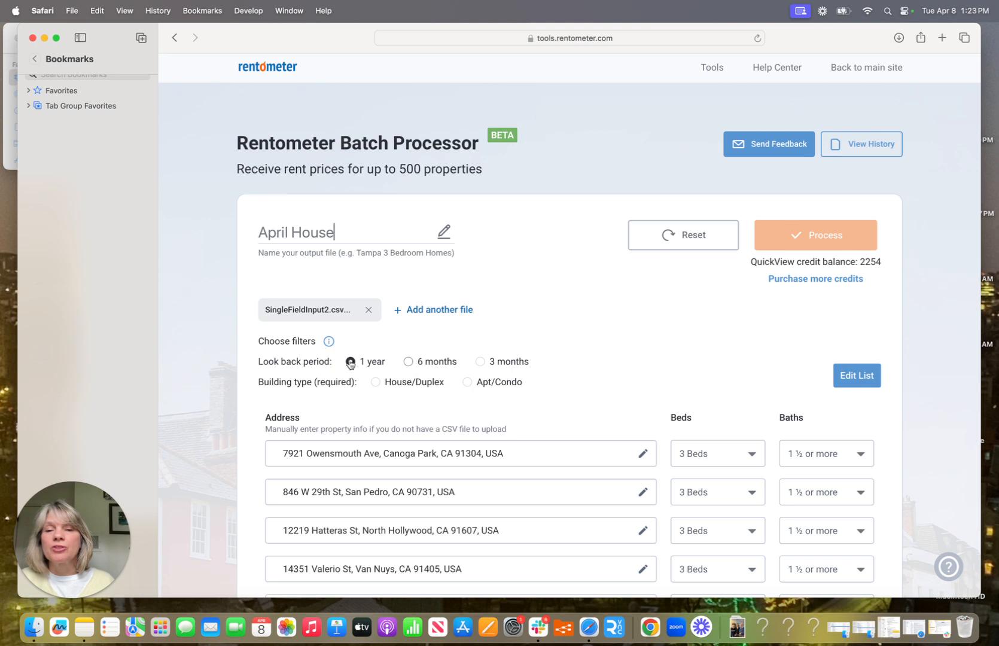
left_click(409, 362)
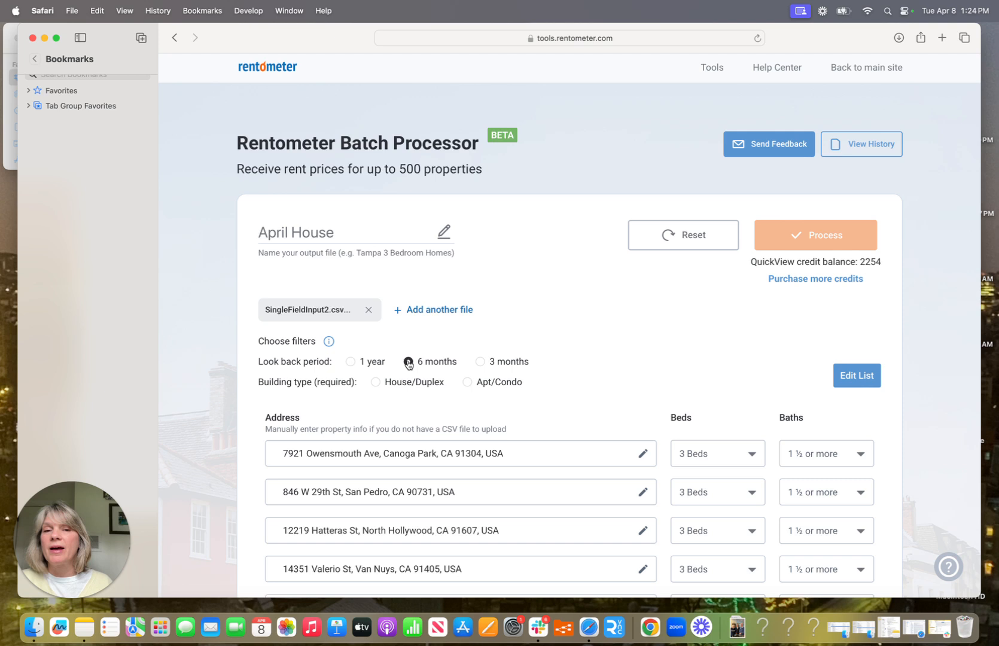
left_click(376, 384)
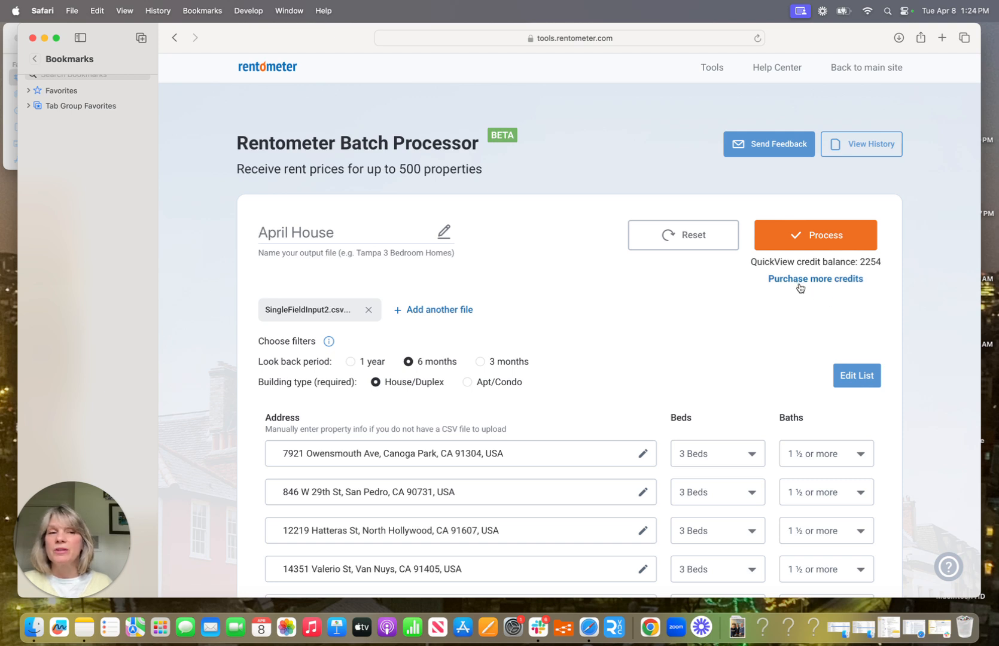
left_click(818, 237)
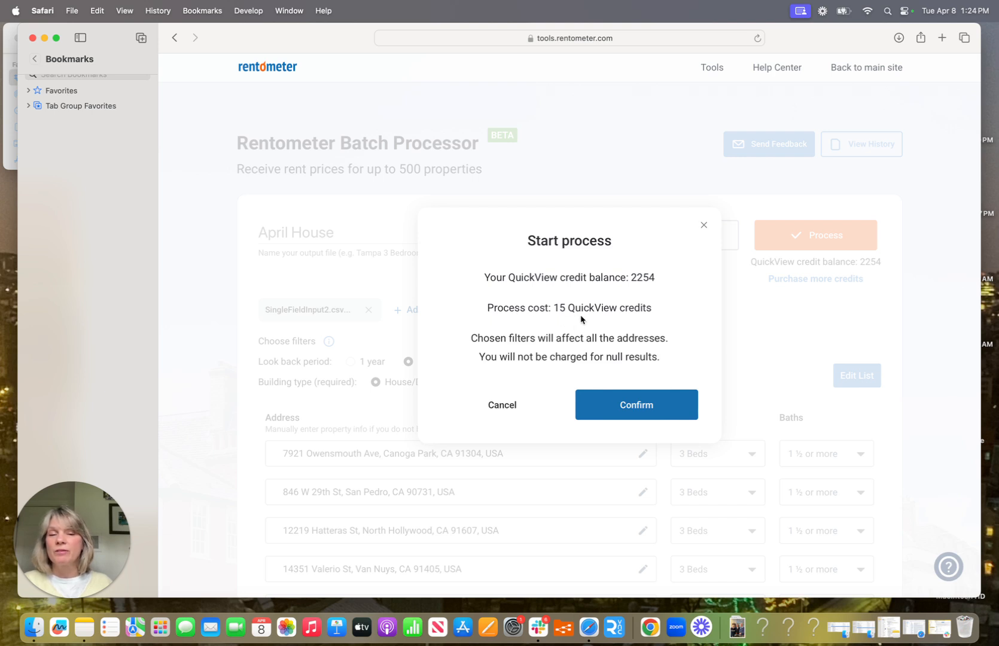
Step: Confirm the 15-credit run and download the finished results as April House.csv
left_click(631, 407)
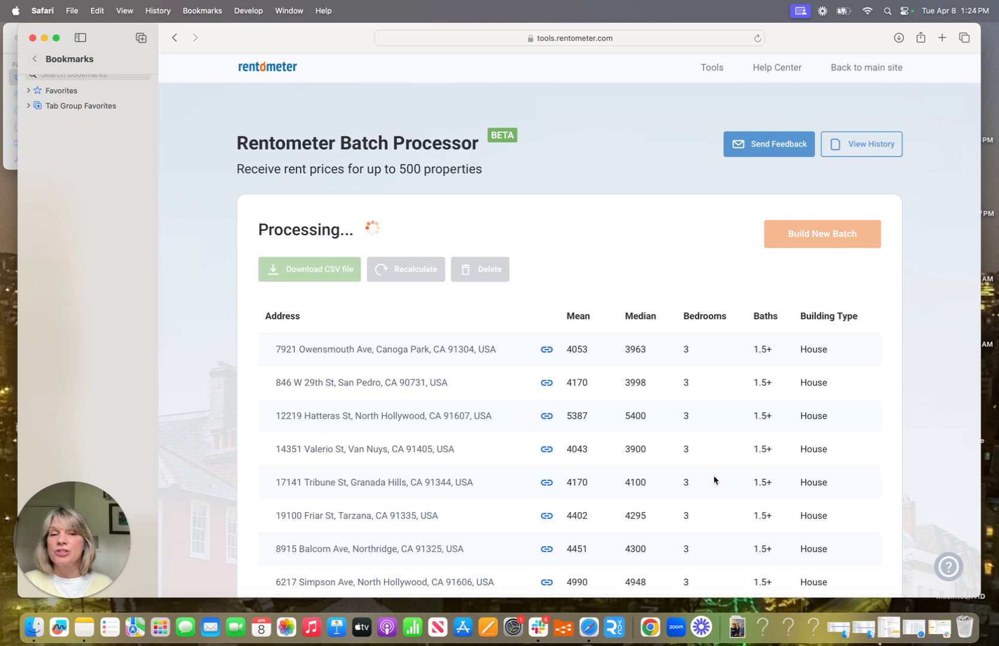
scroll(746, 472, "down", 8)
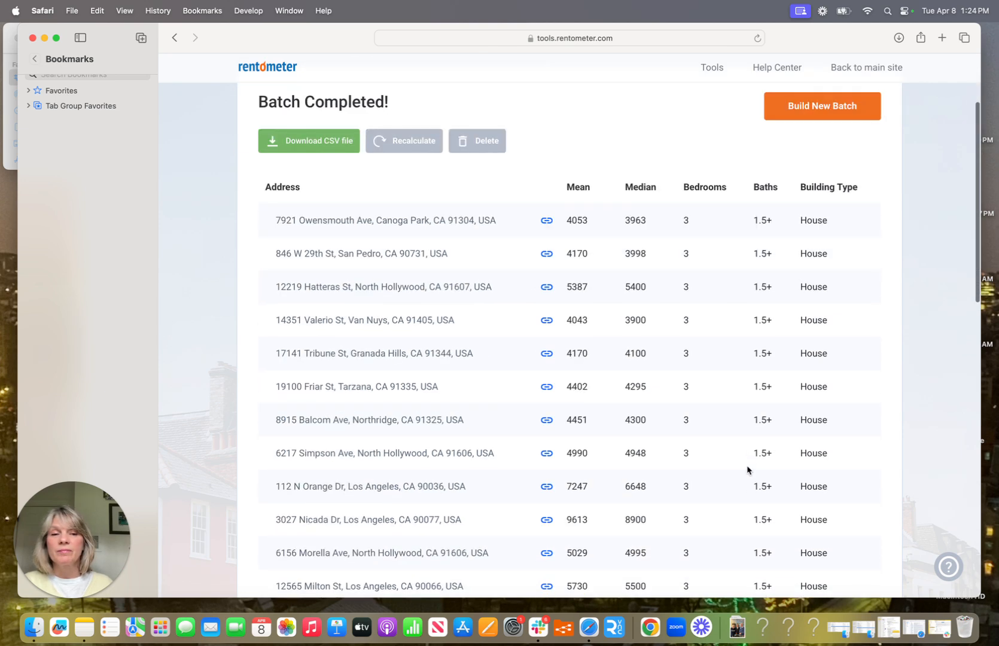
scroll(746, 469, "down", 5)
scroll(746, 468, "up", 10)
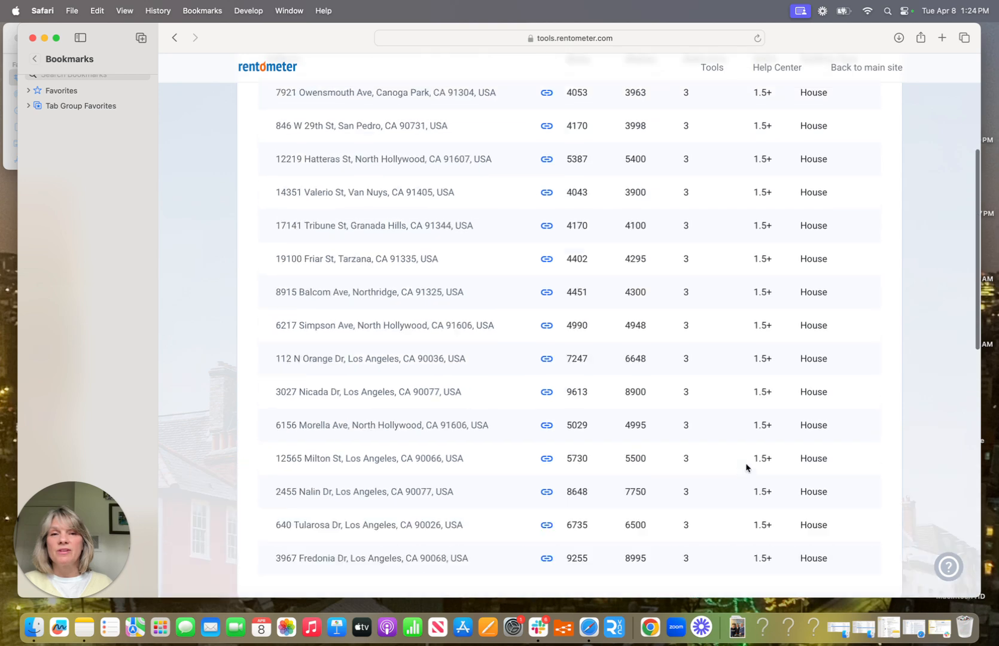
left_click(315, 186)
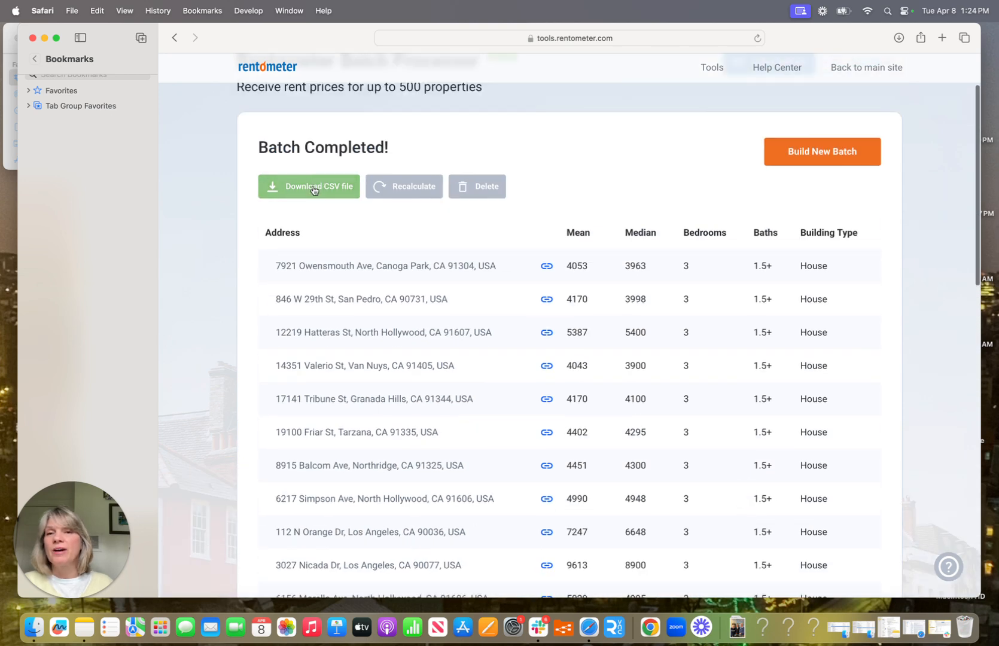
left_click(14, 111)
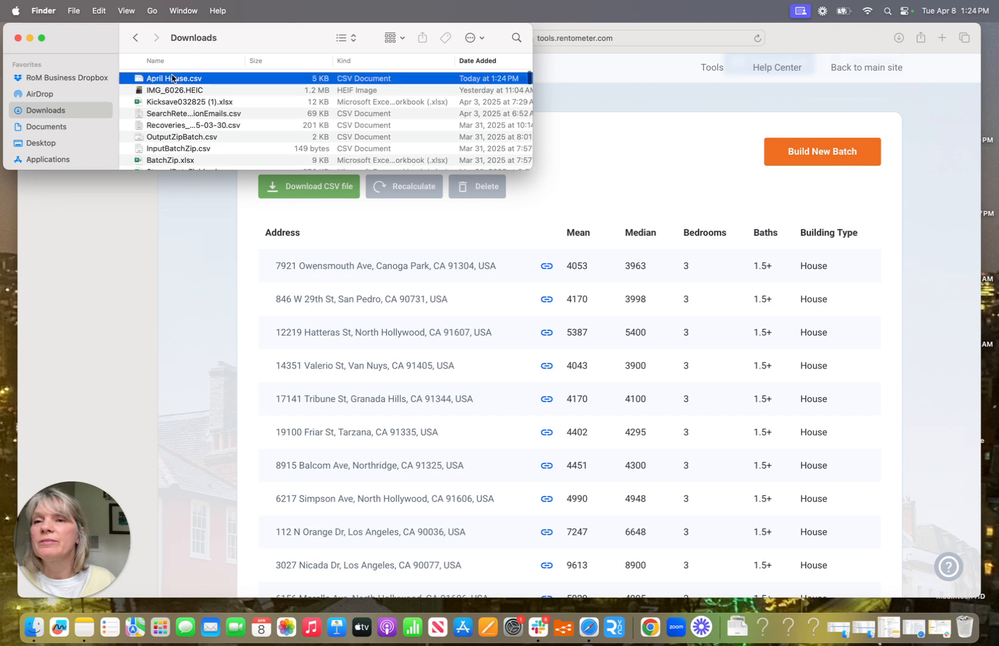
left_click(172, 79)
double_click(172, 78)
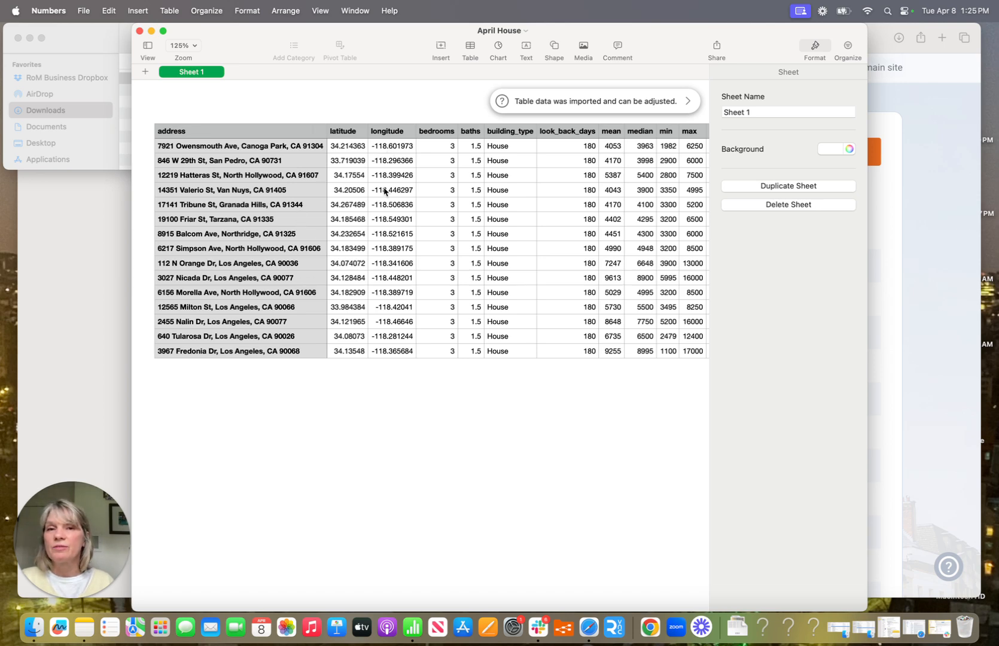
scroll(383, 192, "right", 3)
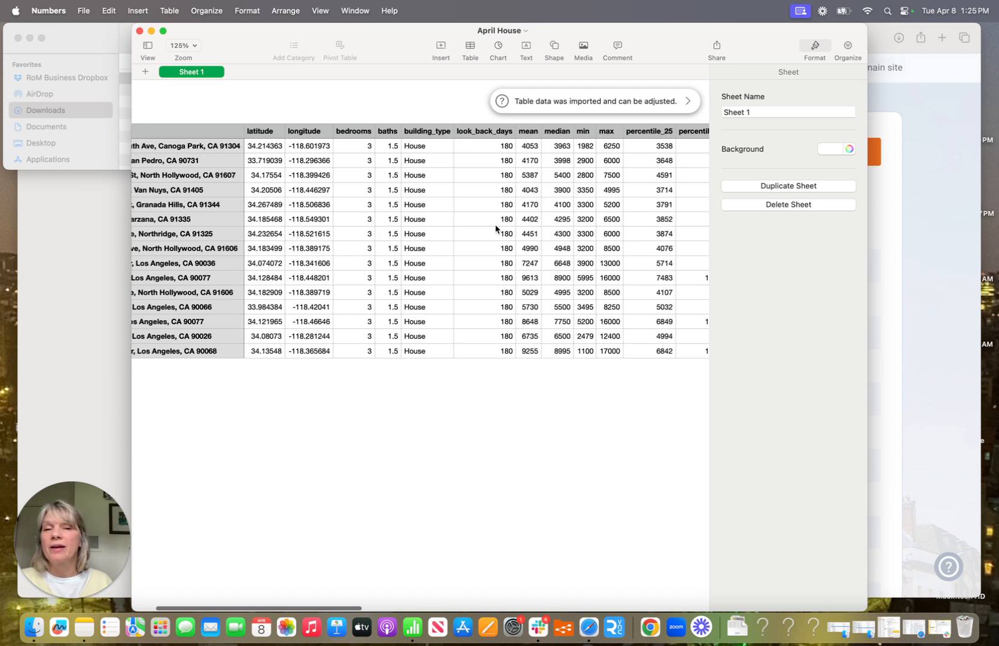
scroll(495, 227, "right", 3)
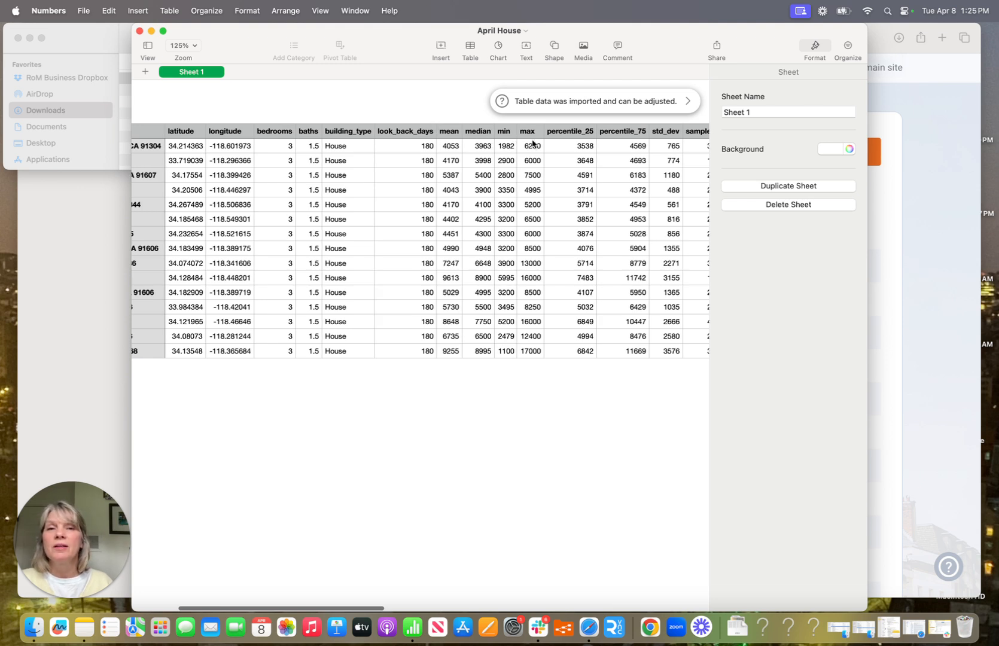
scroll(534, 192, "right", 6)
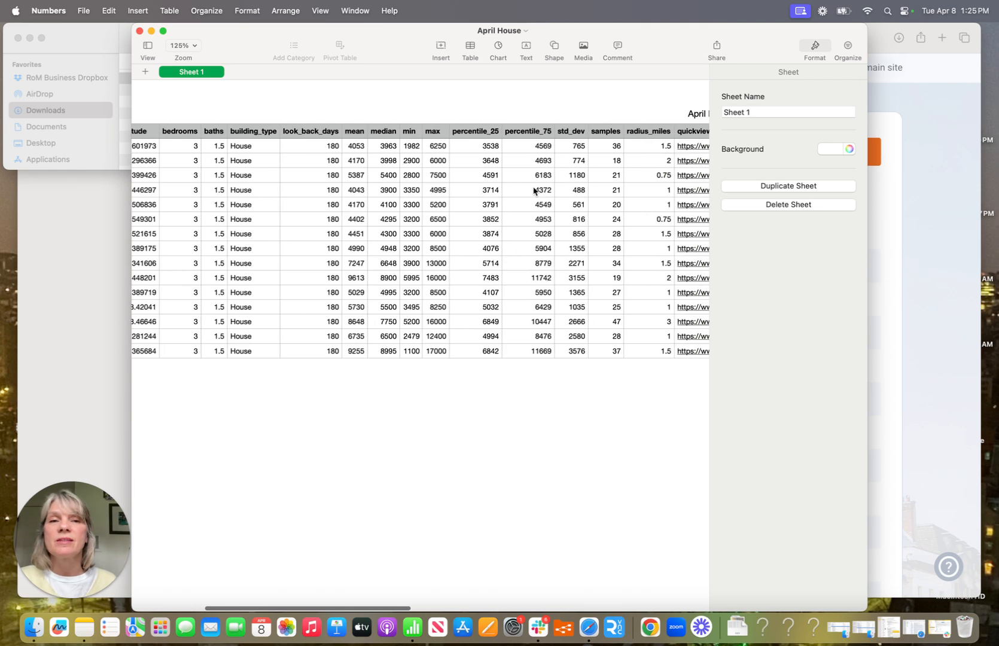
scroll(534, 191, "right", 4)
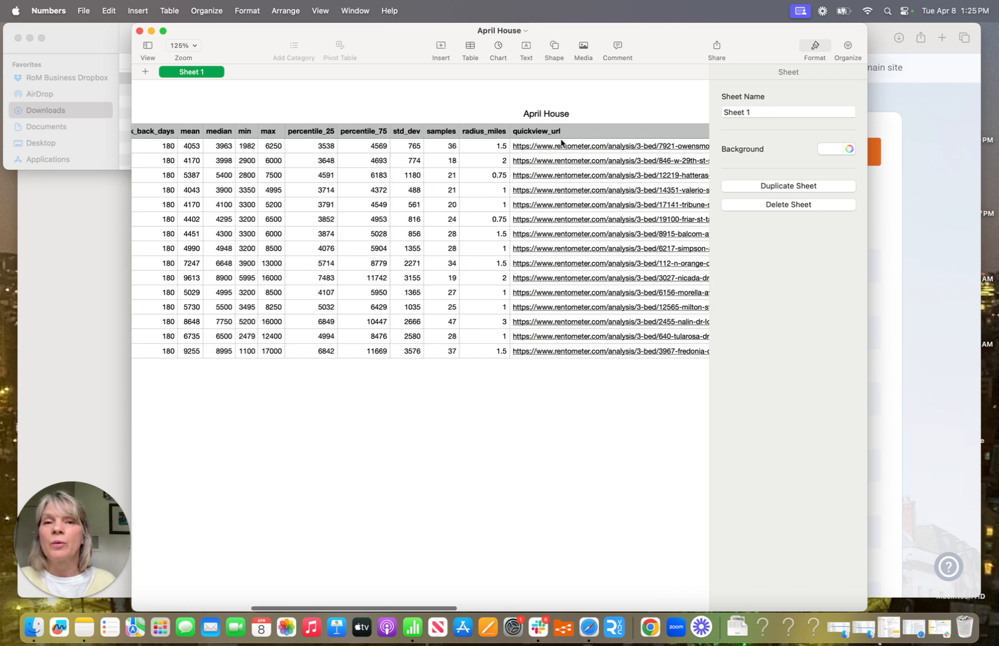
scroll(603, 142, "right", 12)
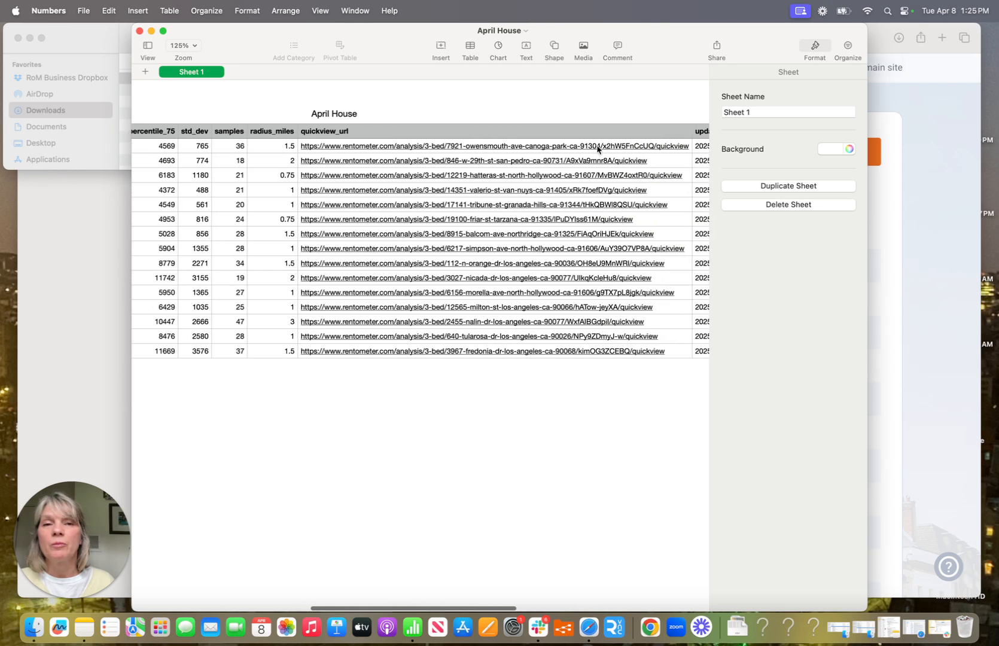
scroll(594, 149, "right", 7)
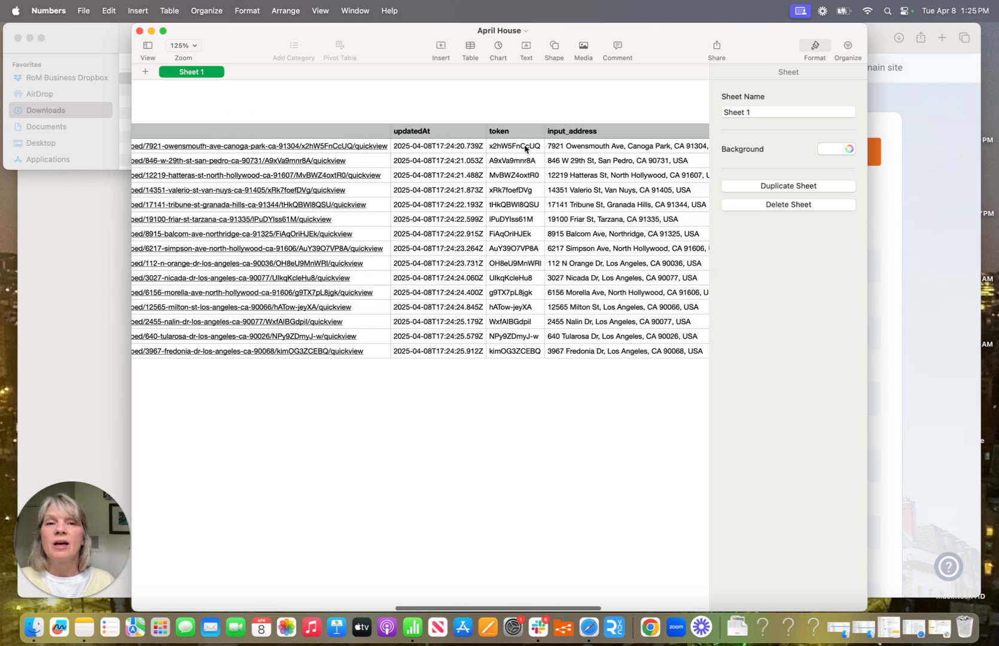
scroll(526, 147, "right", 6)
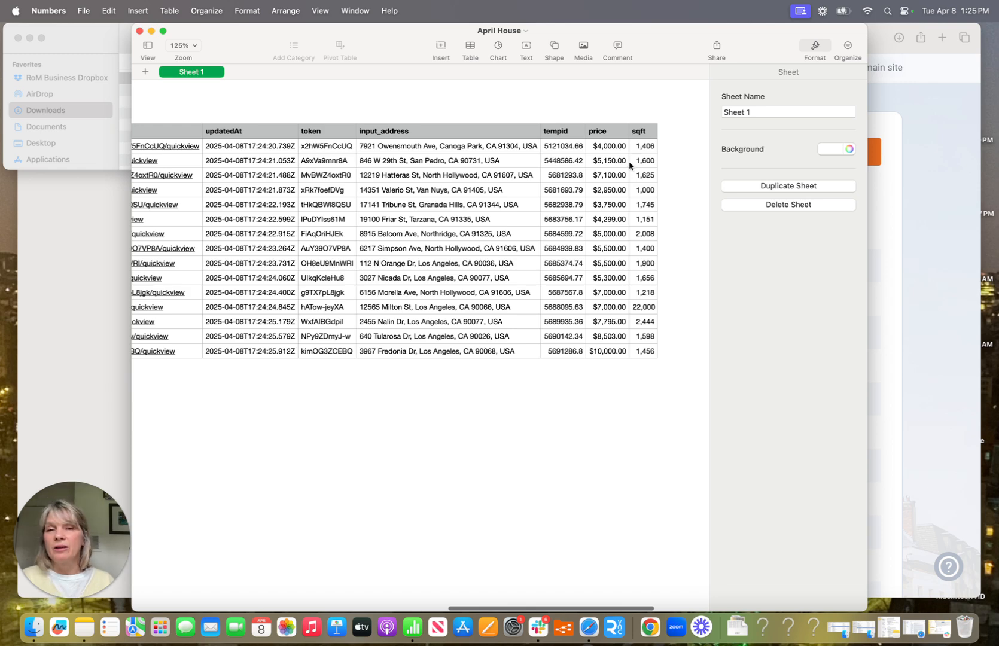
scroll(640, 273, "left", 4)
scroll(640, 271, "left", 20)
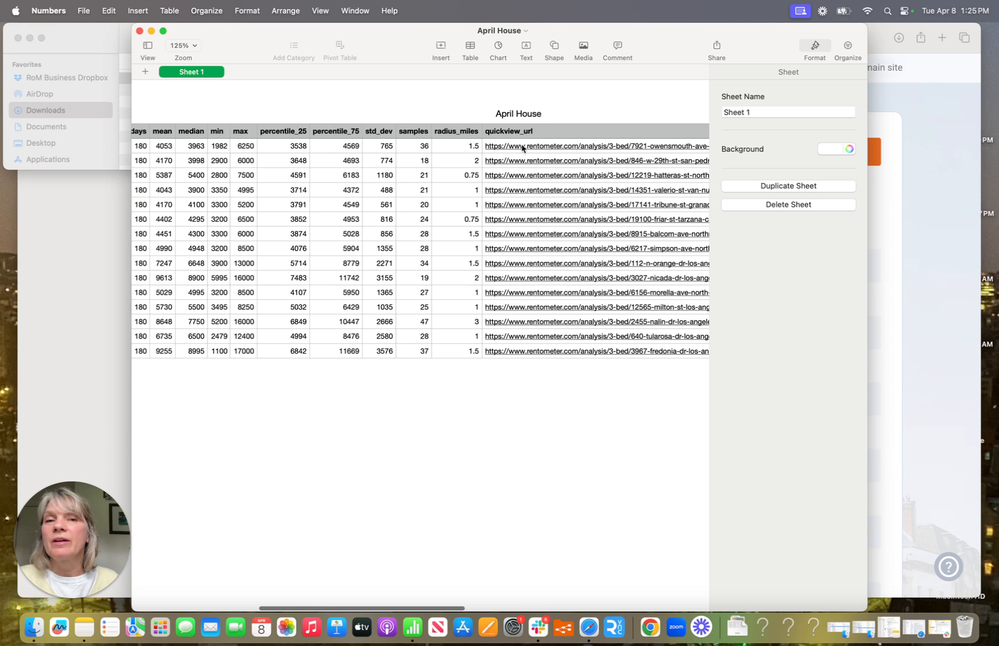
left_click(520, 147)
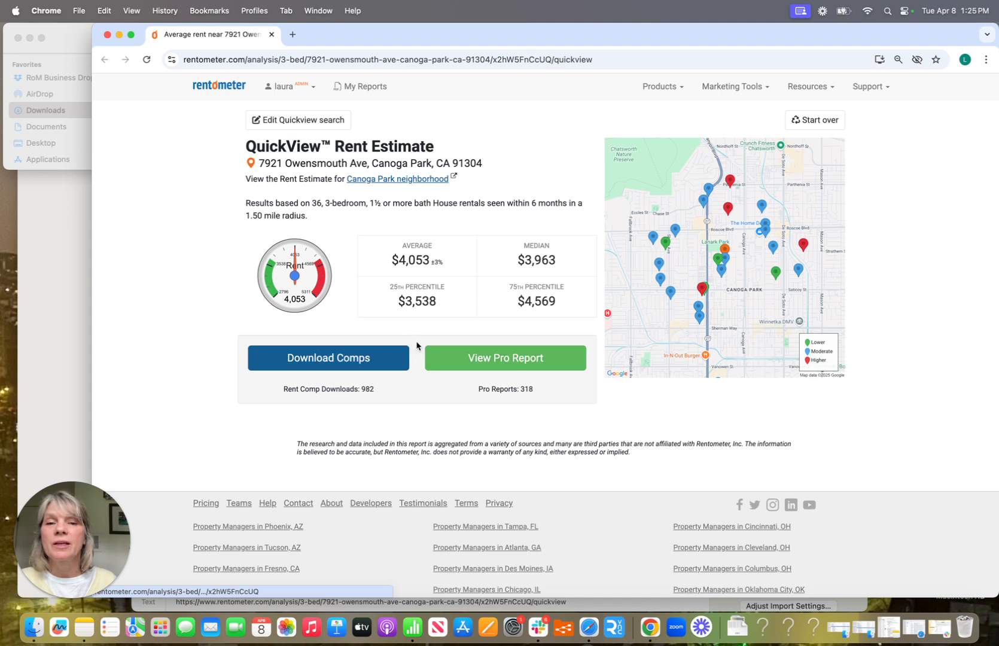
left_click(506, 357)
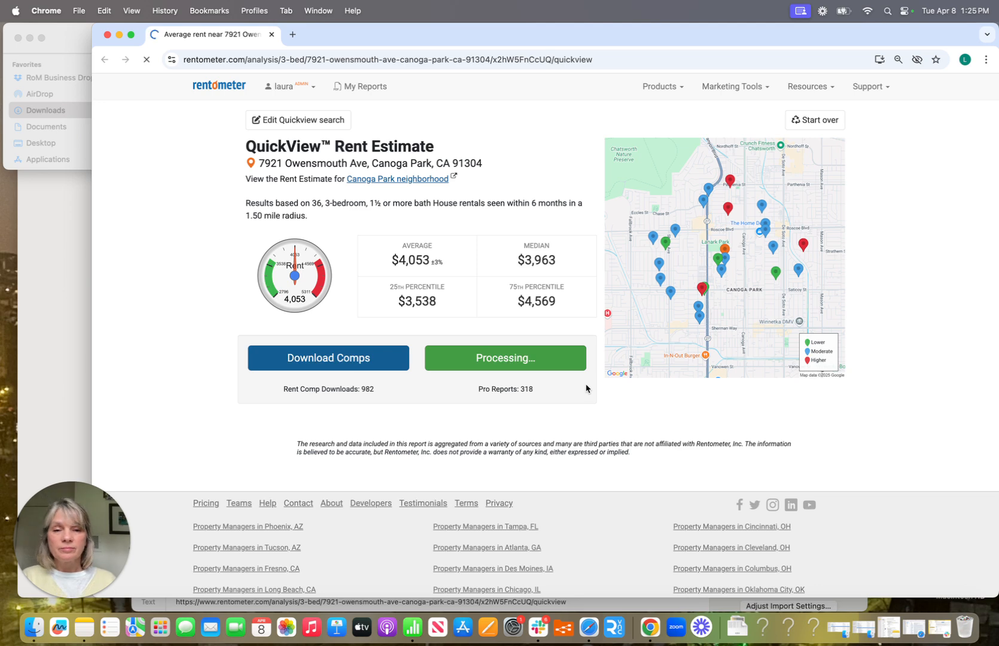
scroll(488, 368, "down", 2)
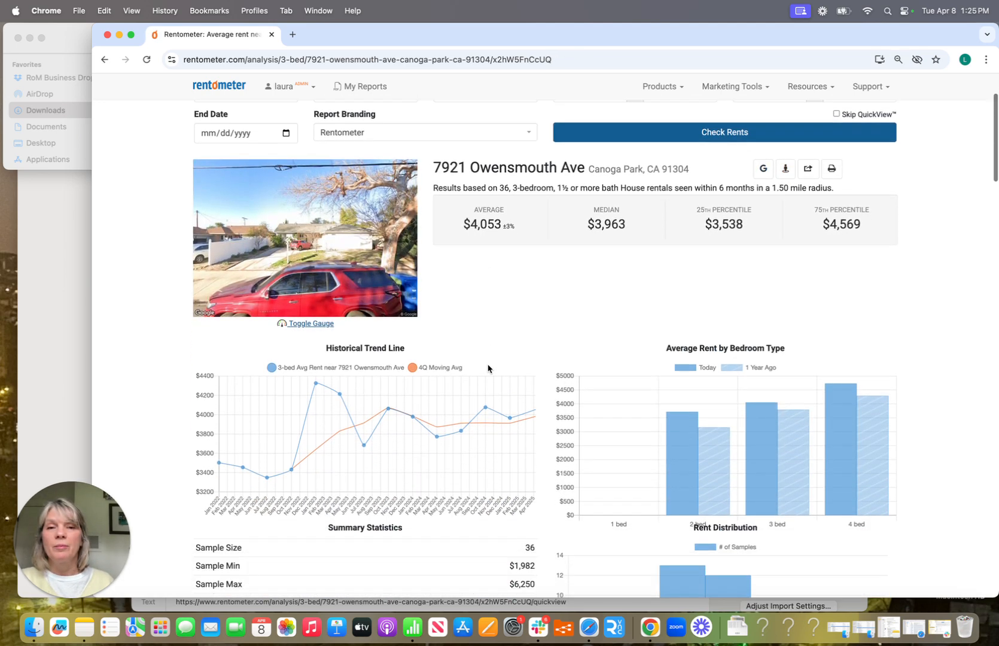
scroll(488, 368, "down", 6)
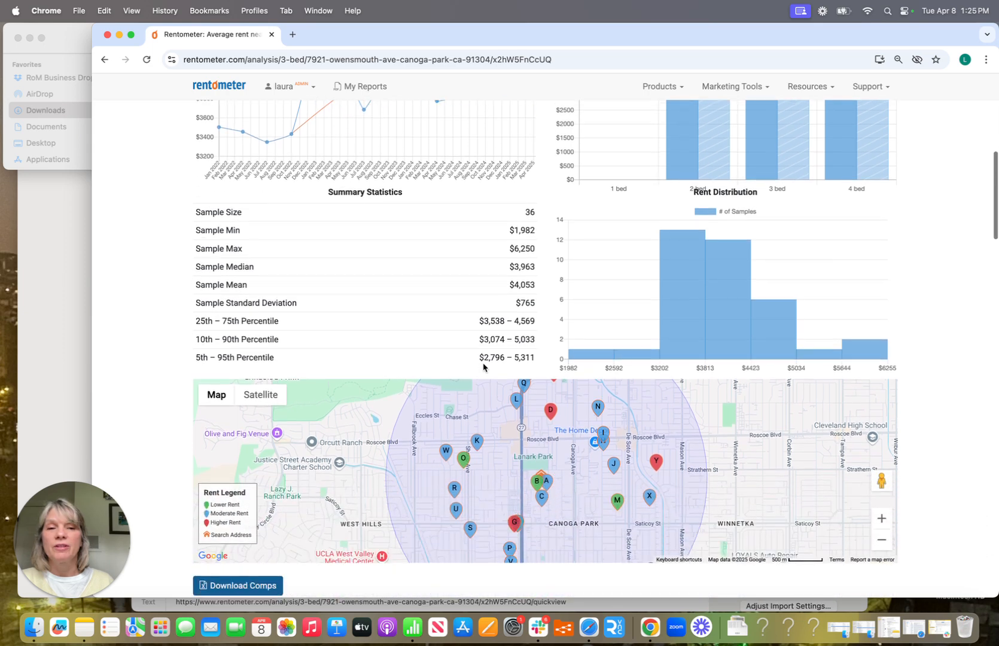
scroll(483, 367, "down", 3)
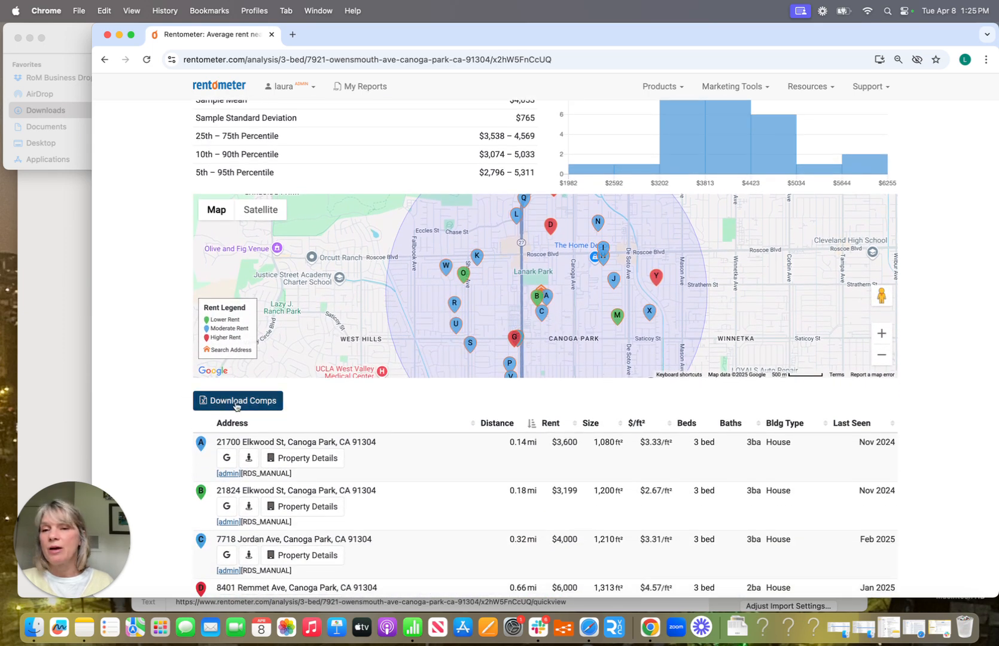
left_click(236, 405)
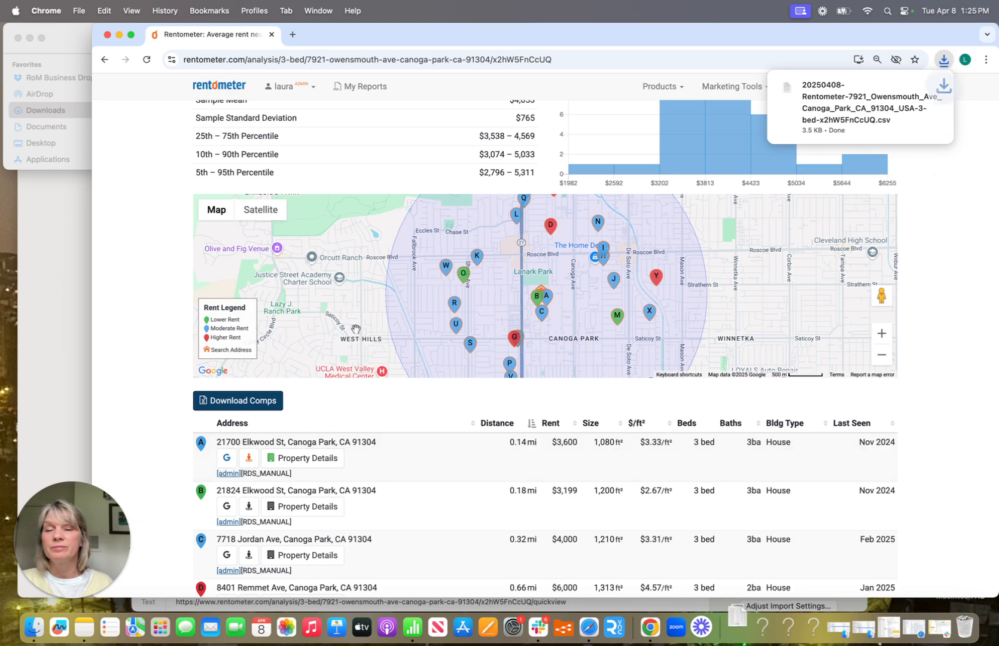
left_click(108, 35)
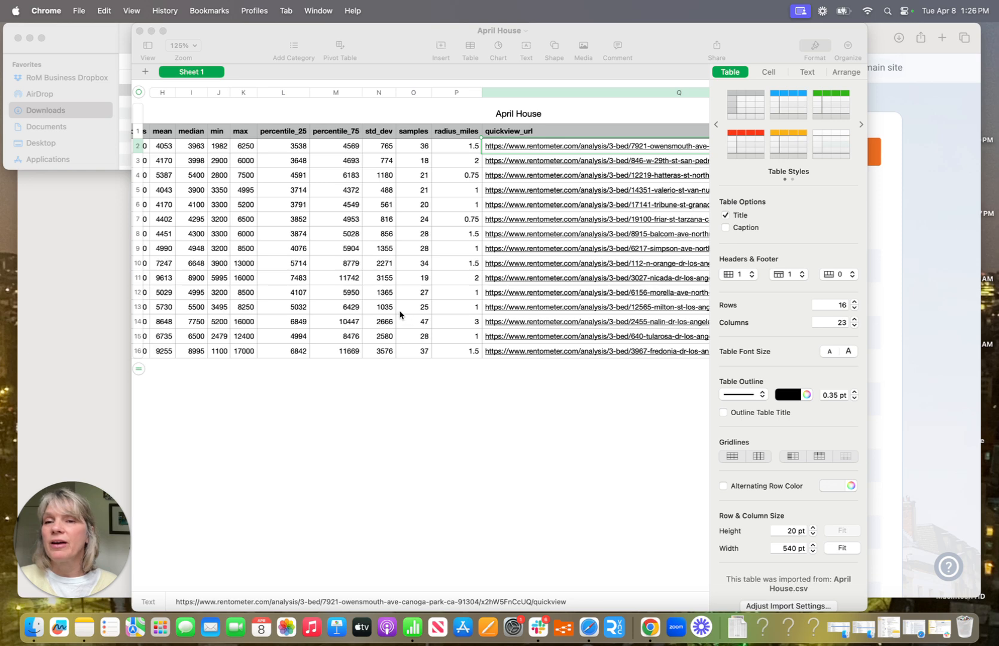
scroll(163, 357, "left", 2)
Step: Find the April House batch in View History, view it, and recalculate it
left_click(30, 226)
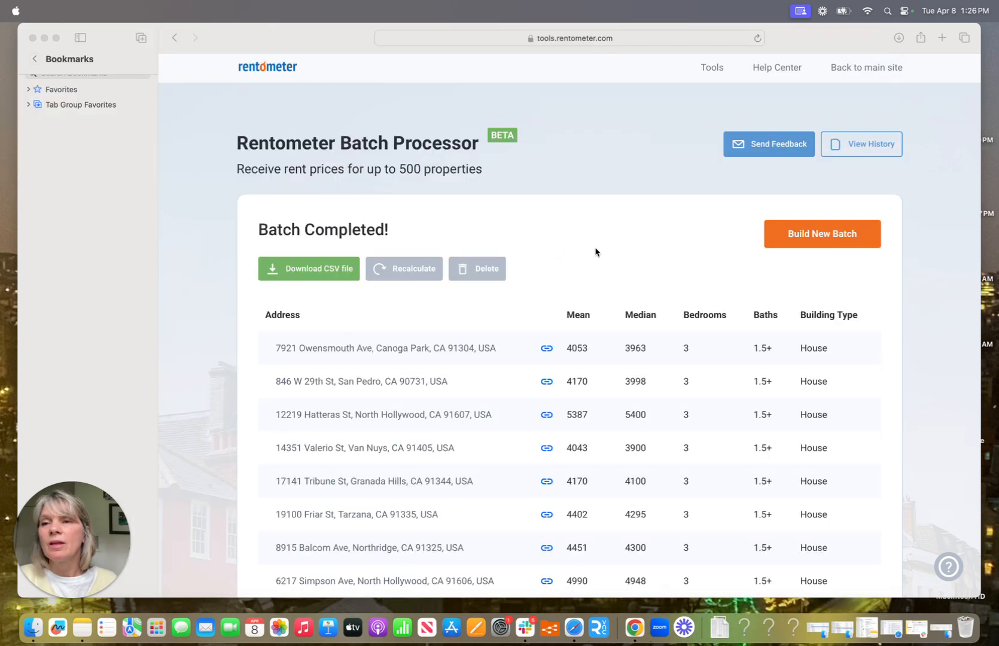
left_click(872, 152)
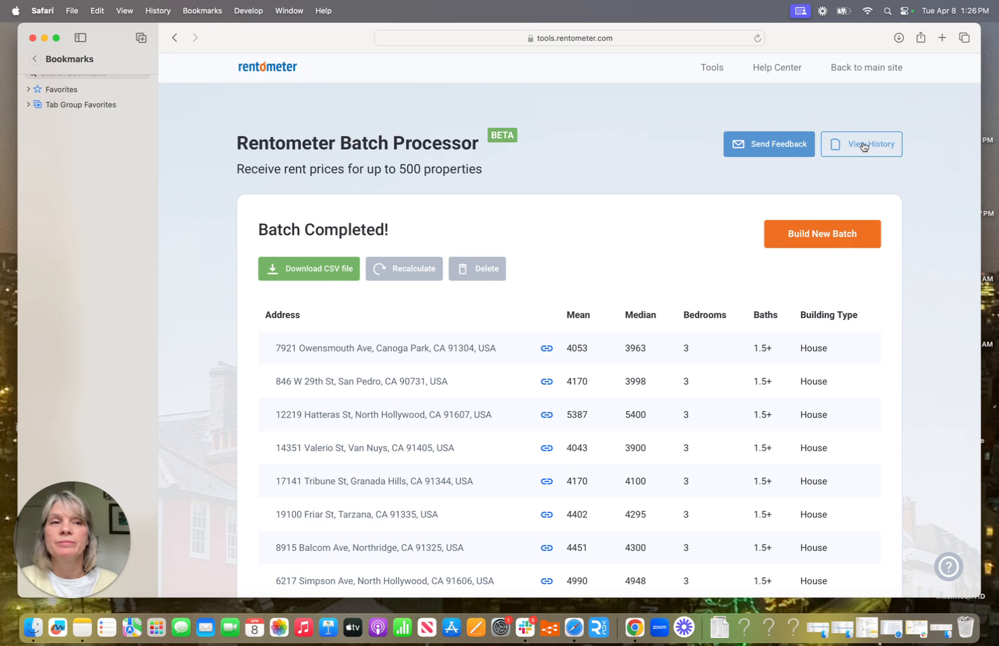
left_click(863, 147)
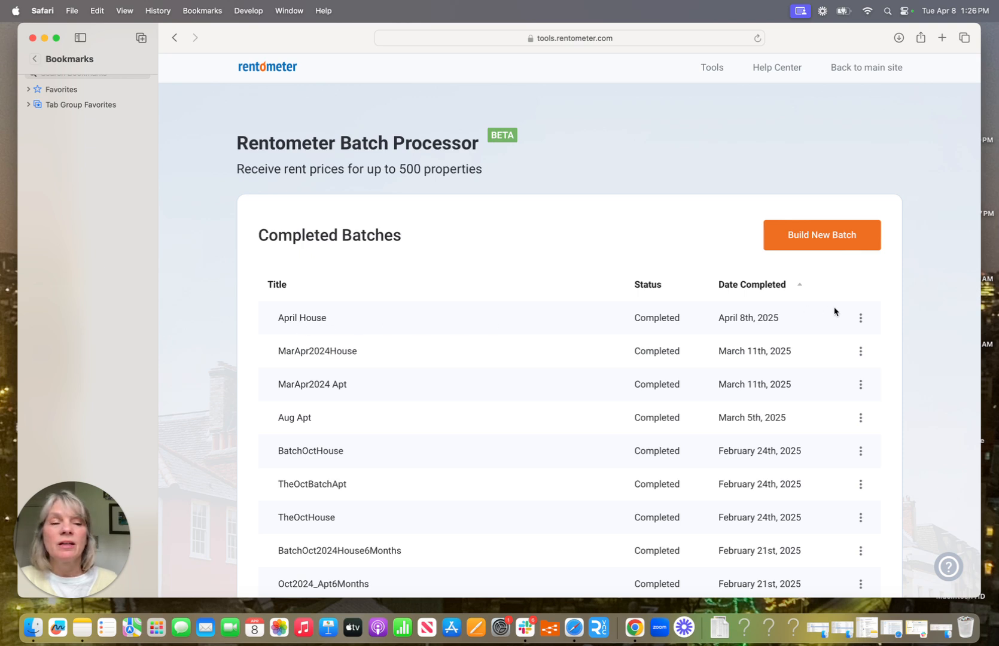
left_click(862, 318)
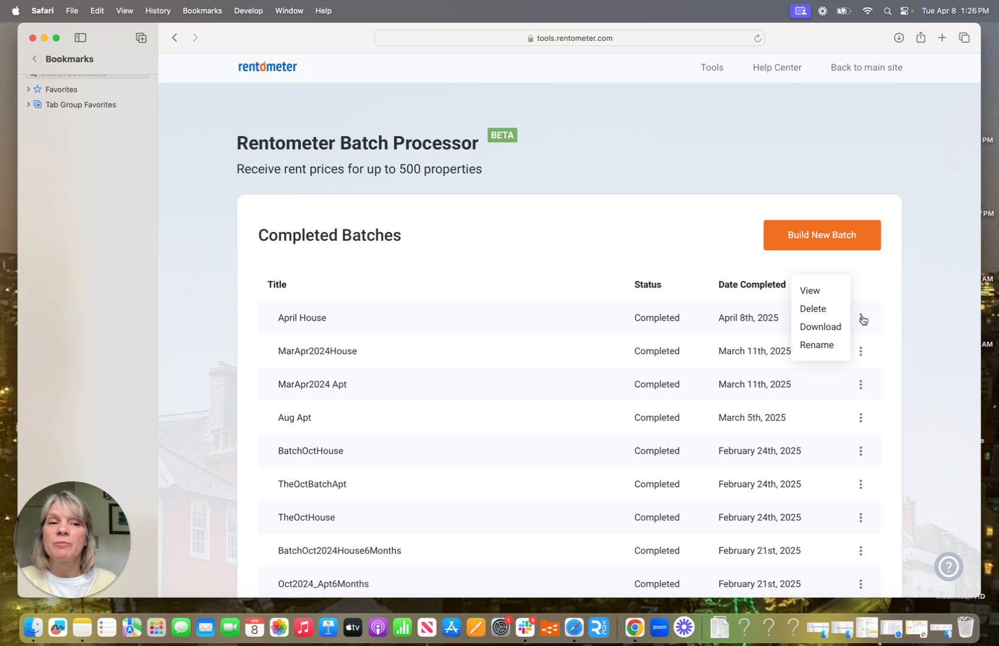
left_click(808, 292)
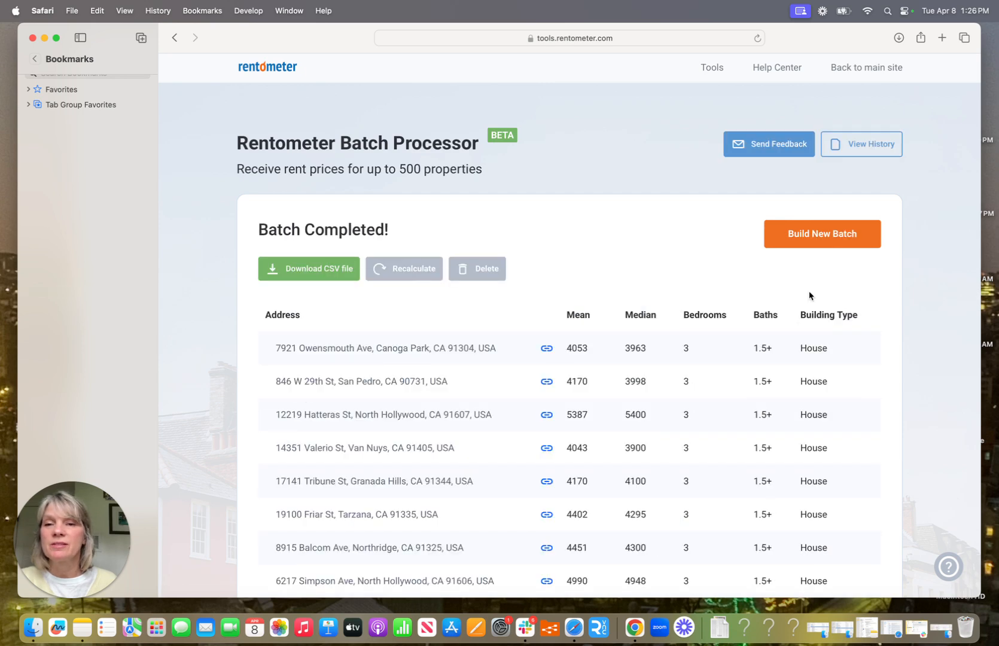
left_click(404, 273)
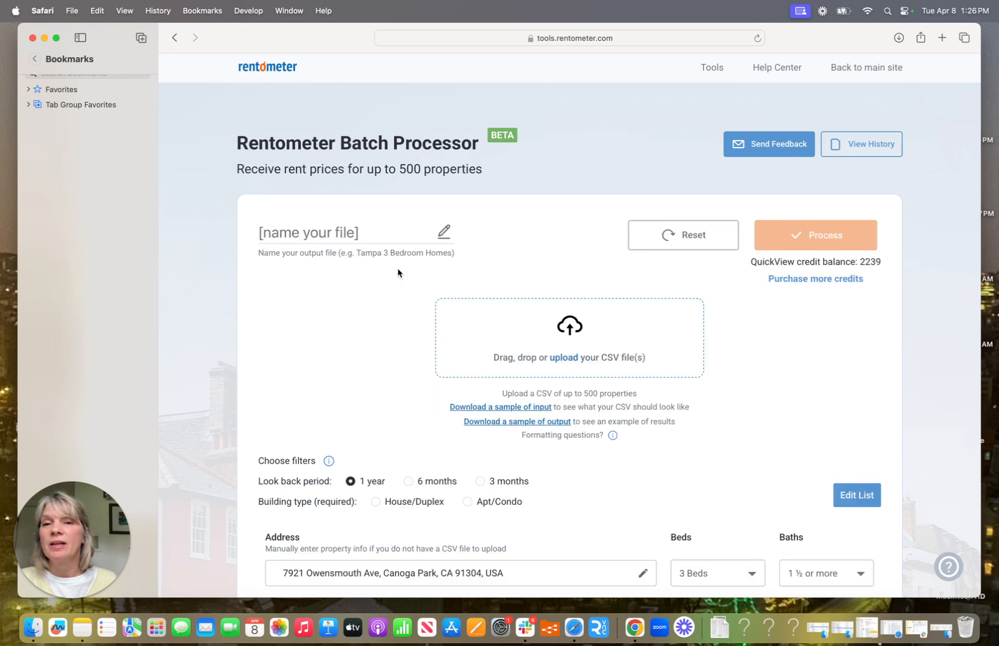
Step: Name the recalculation 'April 3 month' with a 3-month look-back and House/Duplex only
left_click_drag(380, 236, 223, 230)
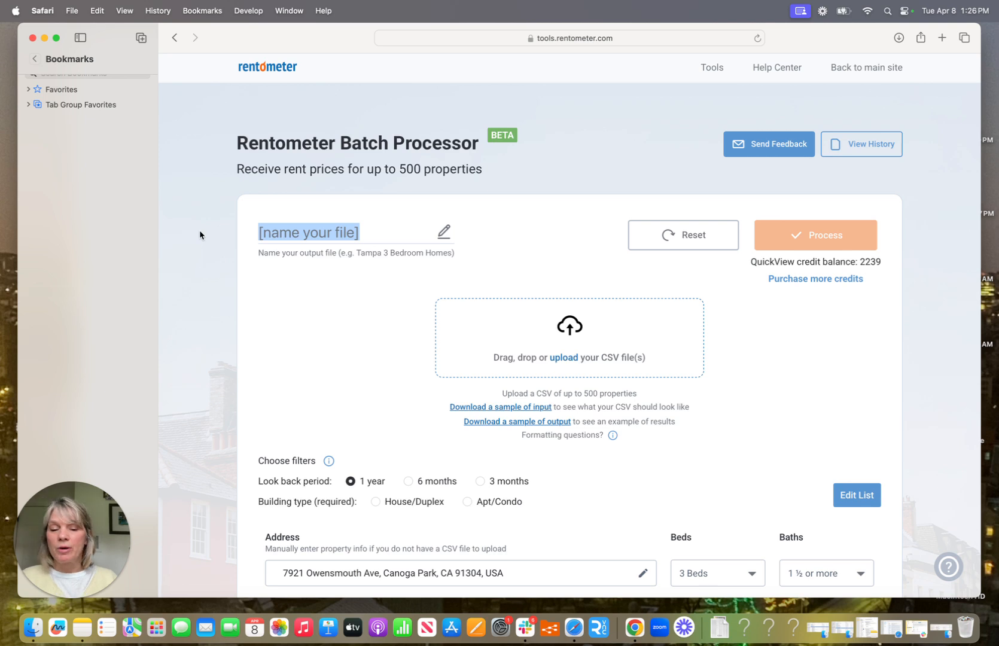
type("April ")
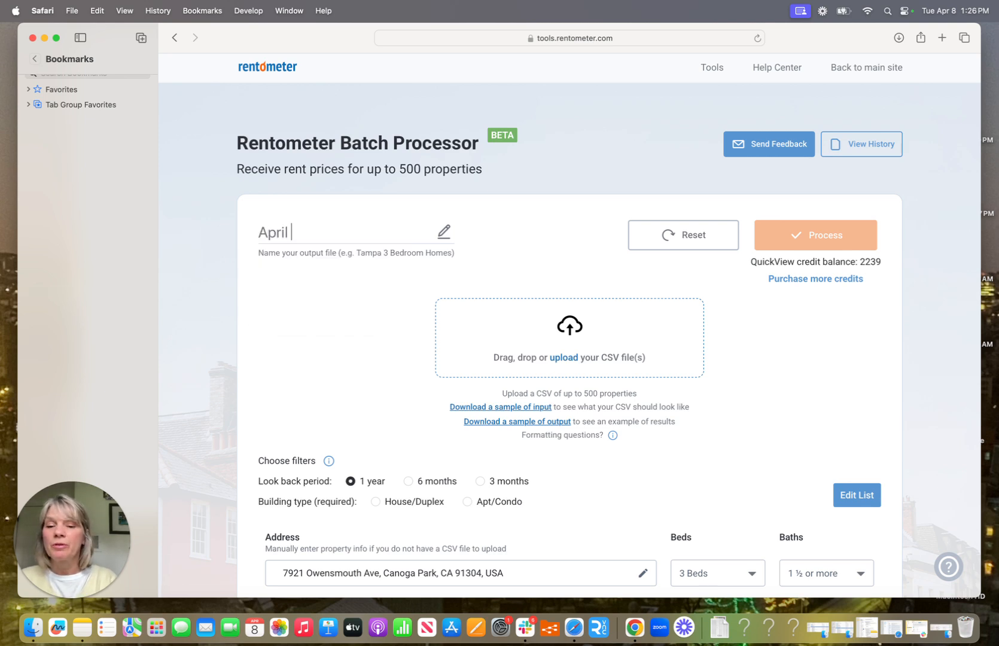
type("3 month")
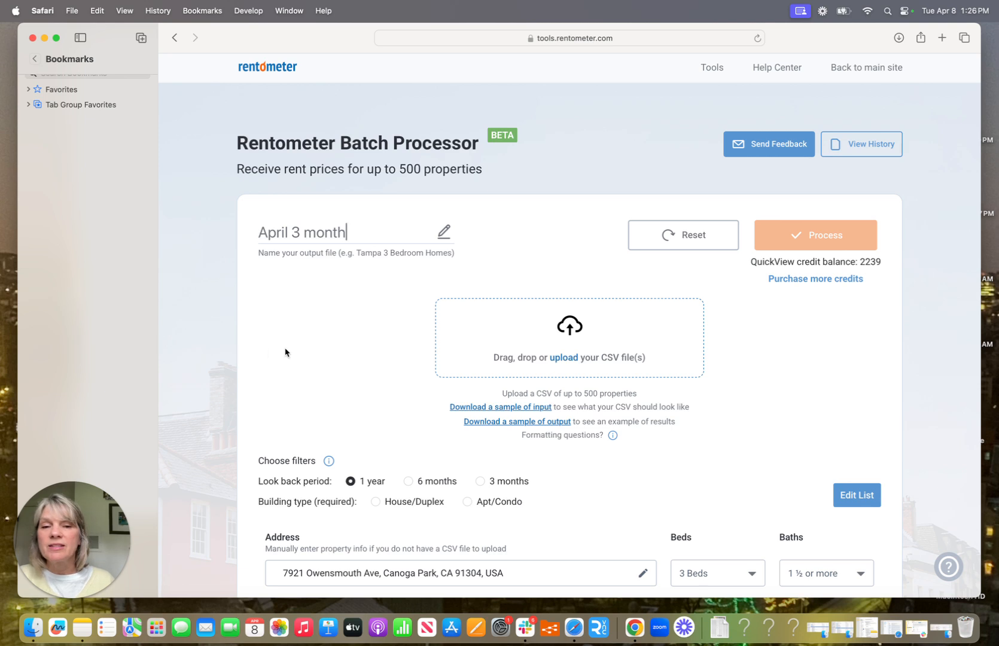
left_click(480, 481)
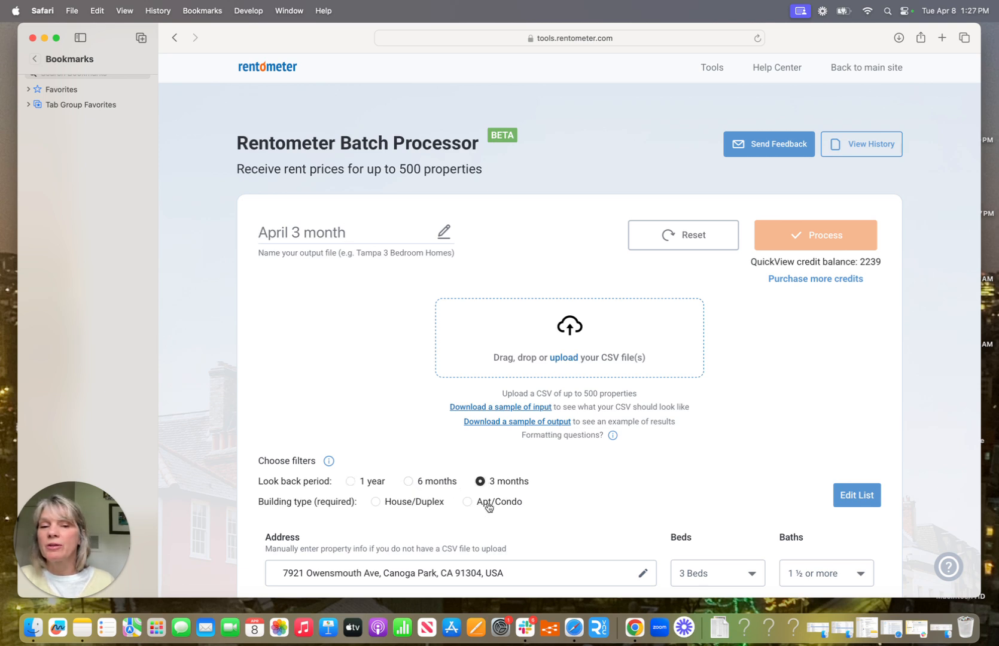
left_click(376, 502)
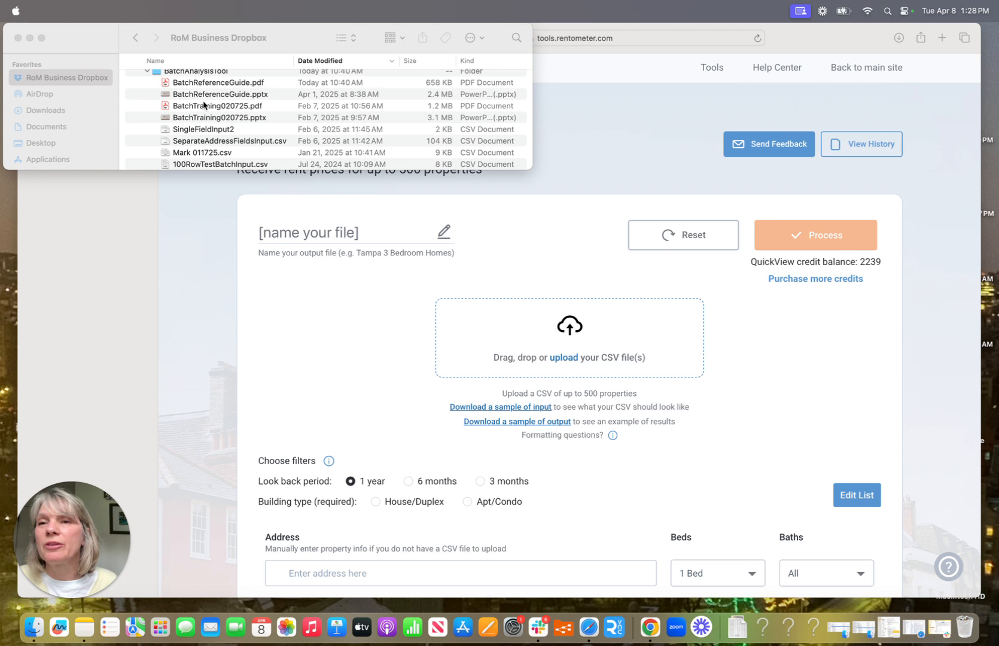
Step: Review SeparateAddressFieldsInput.csv's columns in Numbers, then upload it to the batch processor
double_click(209, 142)
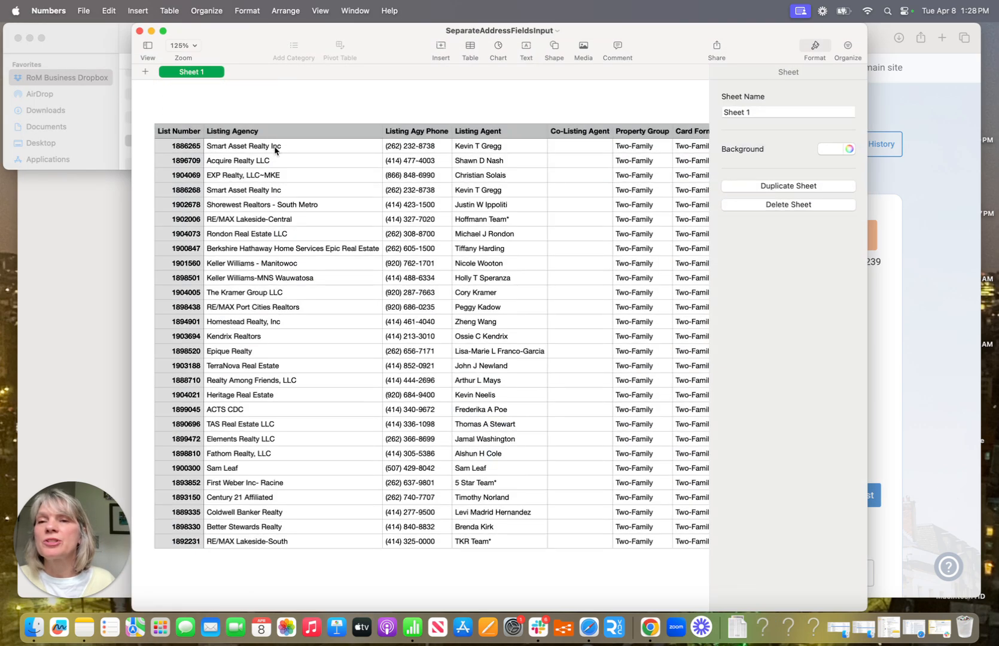
scroll(278, 157, "right", 15)
scroll(279, 158, "right", 15)
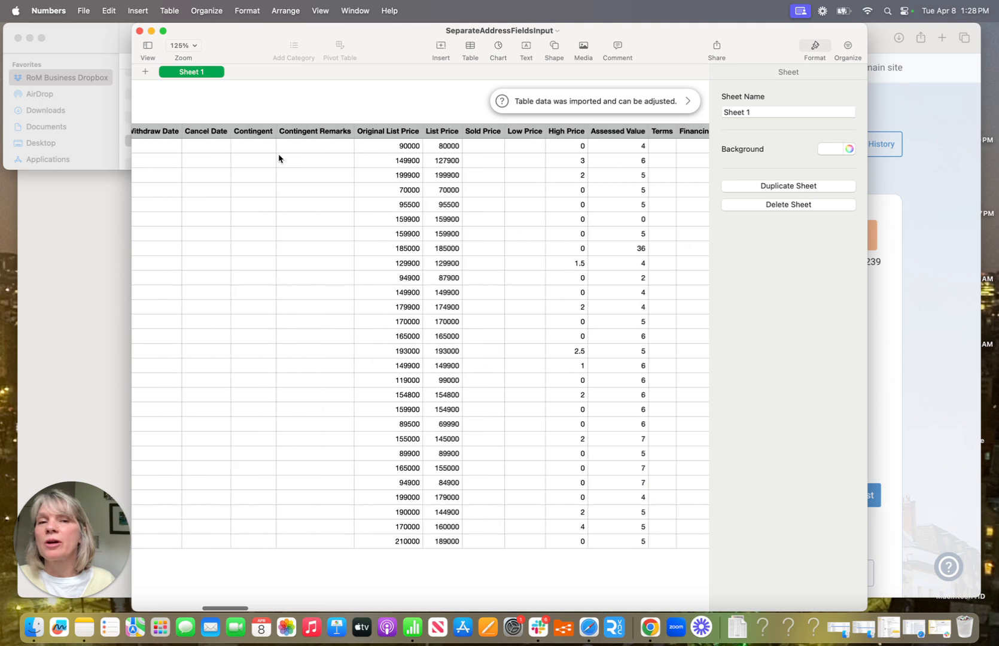
scroll(278, 158, "right", 5)
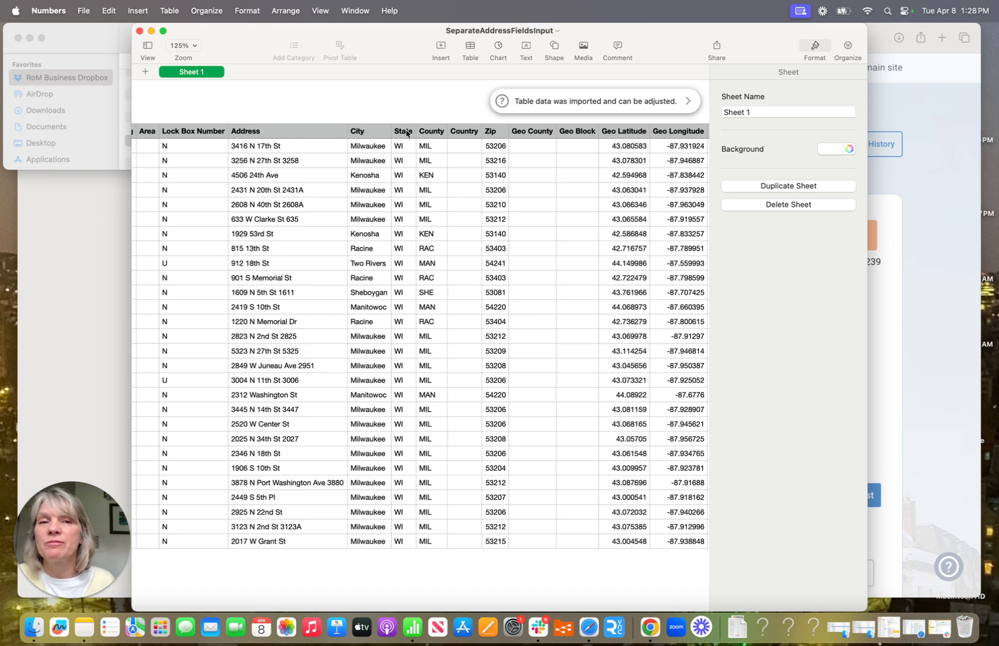
scroll(409, 134, "right", 10)
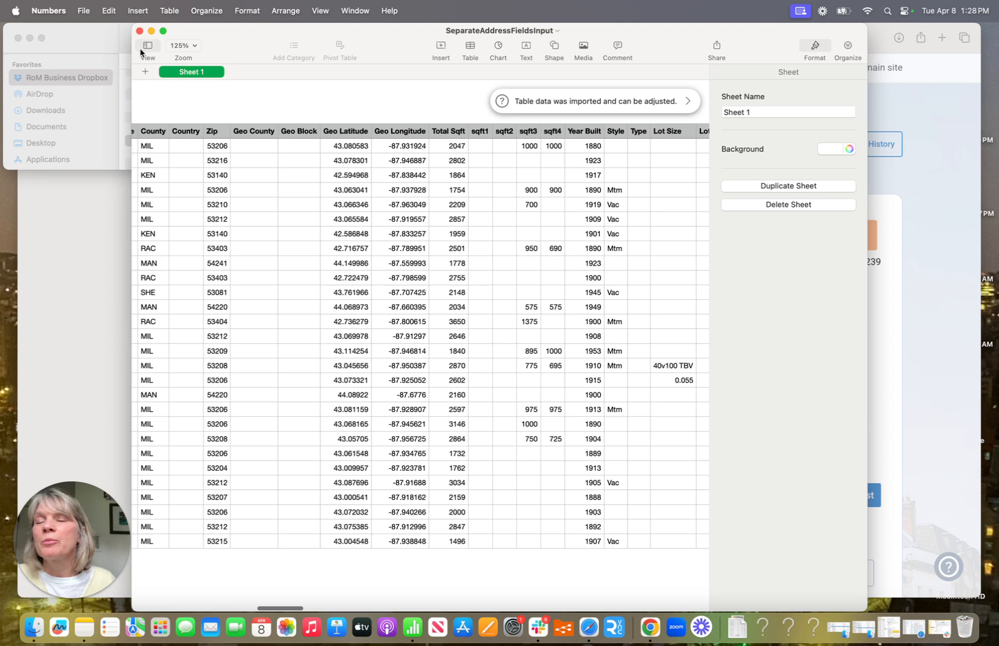
left_click(26, 232)
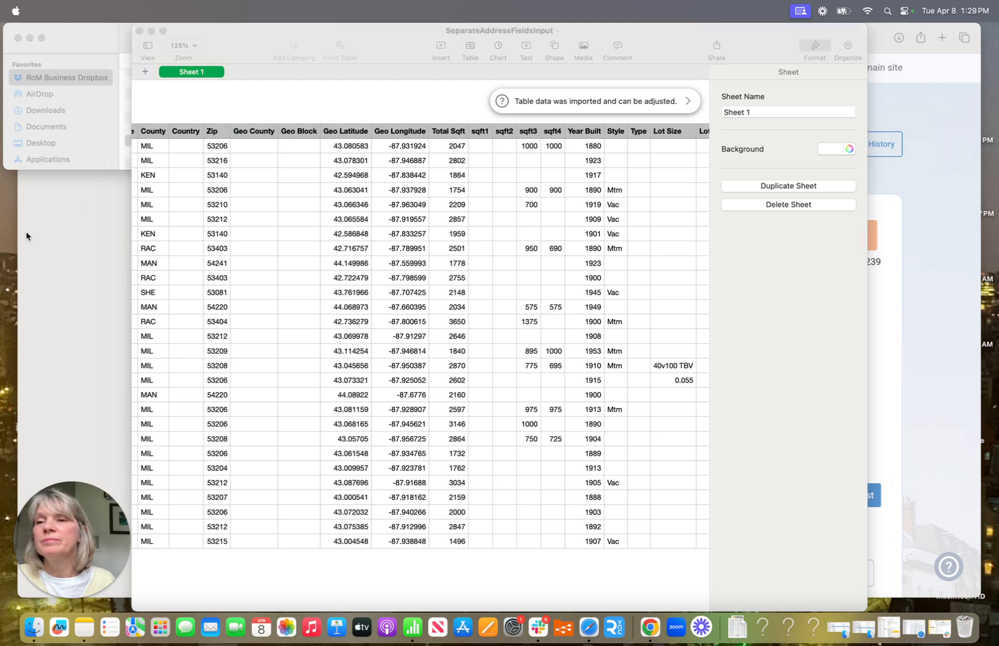
left_click_drag(176, 144, 502, 333)
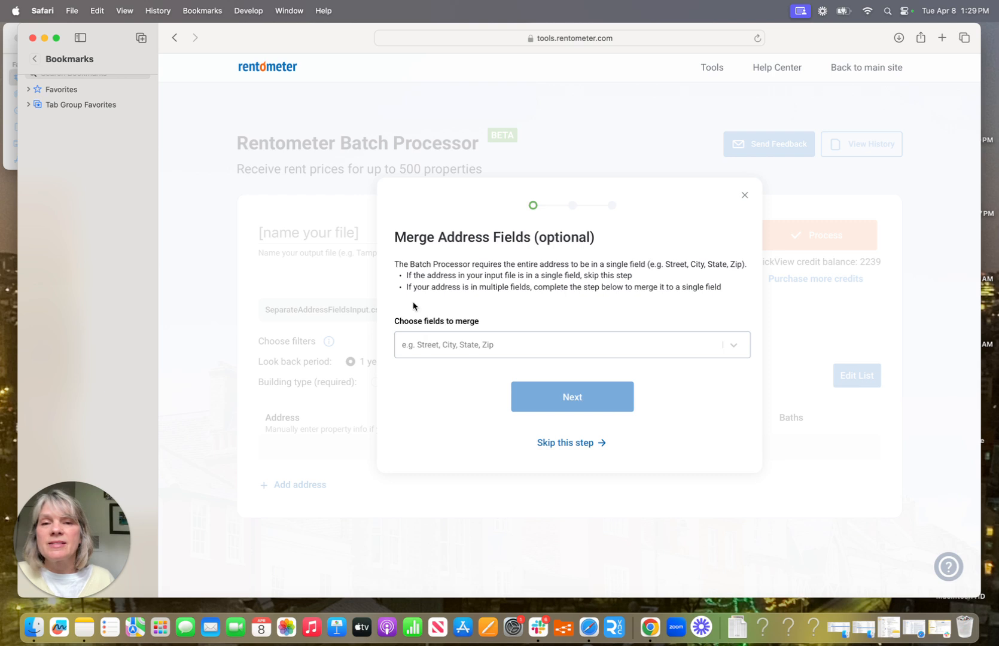
Step: Choose Address, City and State as the fields to merge into one address, then continue
left_click(420, 344)
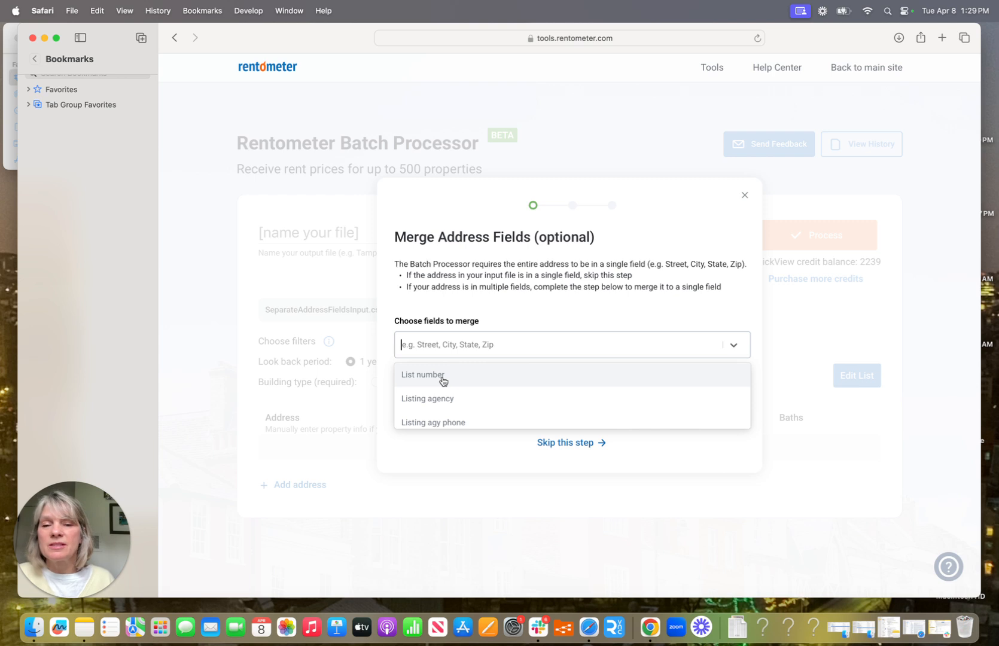
type("address")
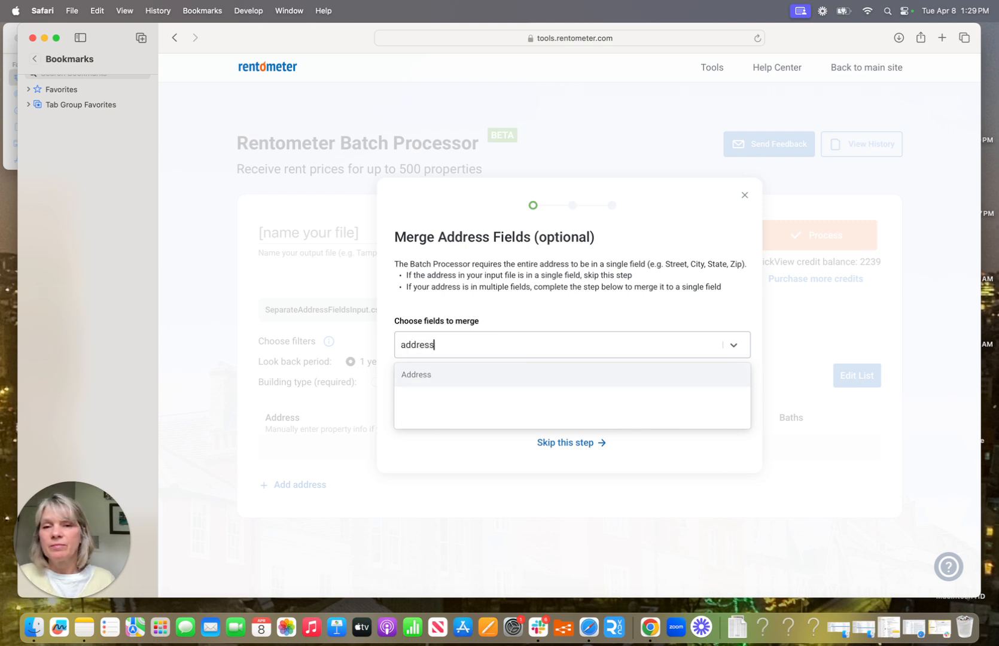
left_click(420, 376)
type("ci")
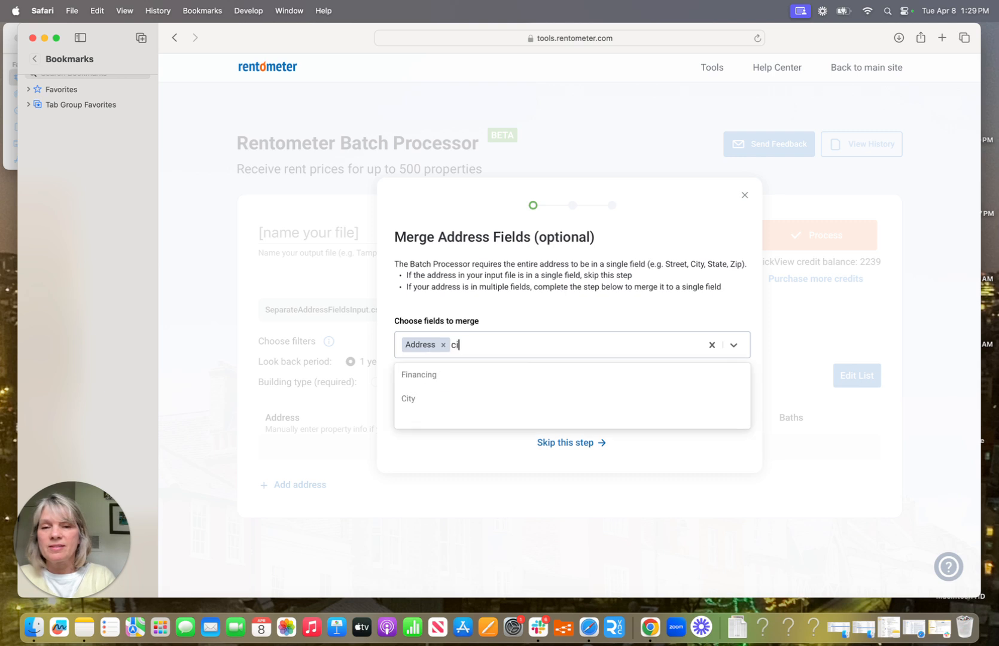
type("ty")
left_click(407, 376)
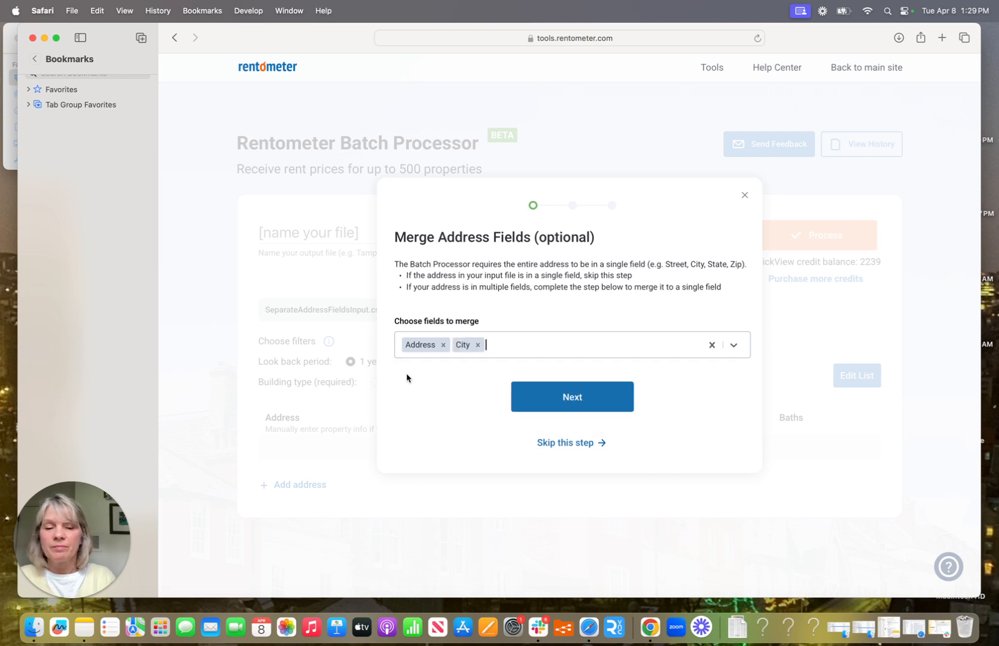
type("state")
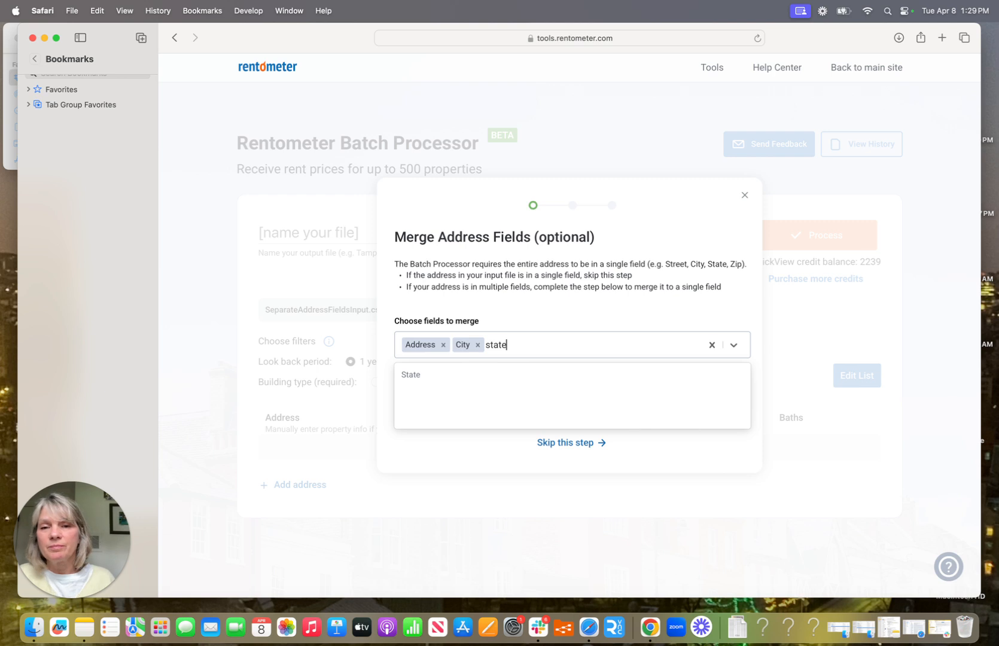
left_click(399, 376)
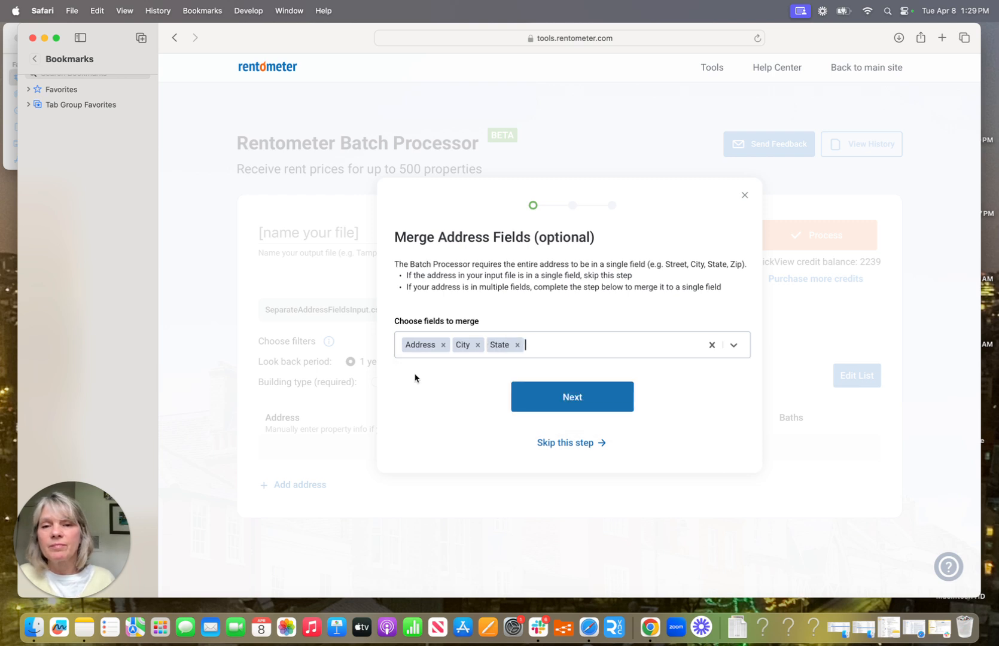
left_click(555, 400)
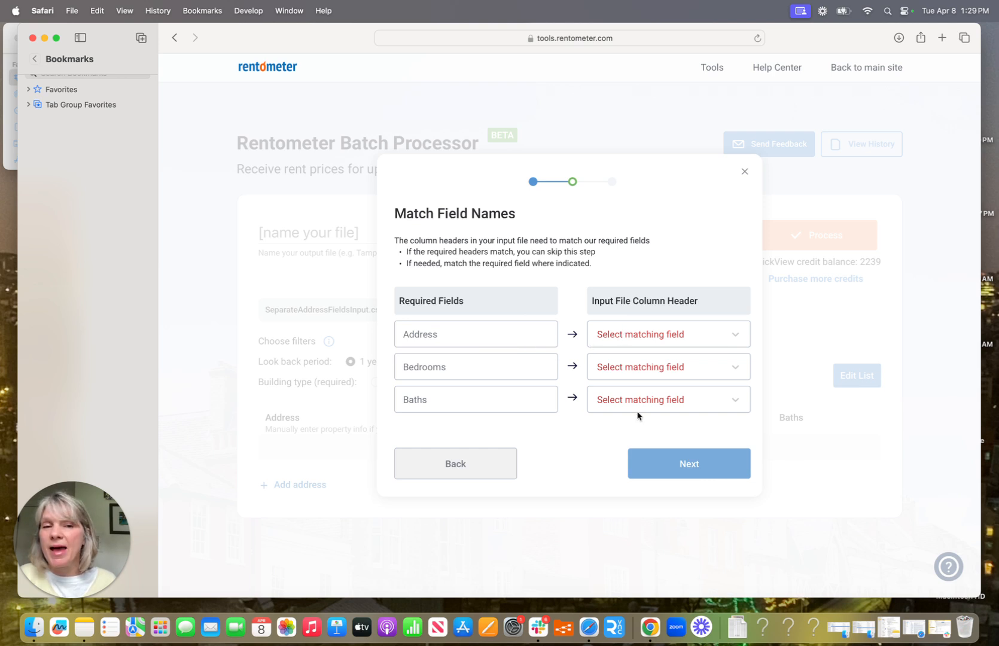
Step: Map Address to Merged_address, Bedrooms to Total bedrooms and Baths to Total bathrooms, then continue
left_click(739, 338)
left_click(646, 365)
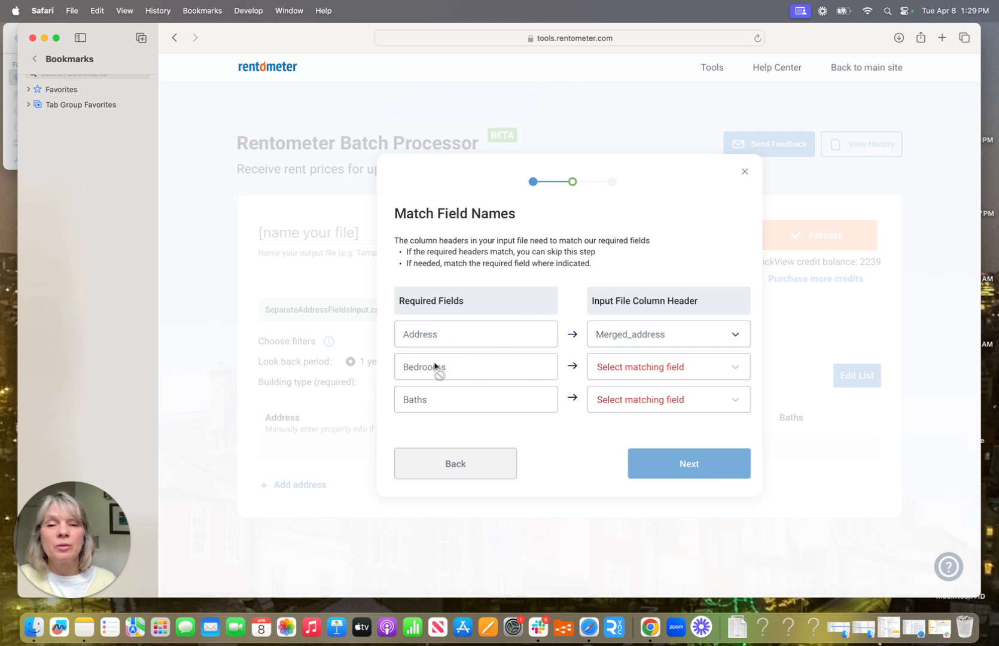
left_click(734, 370)
left_click(639, 366)
type("bedroo")
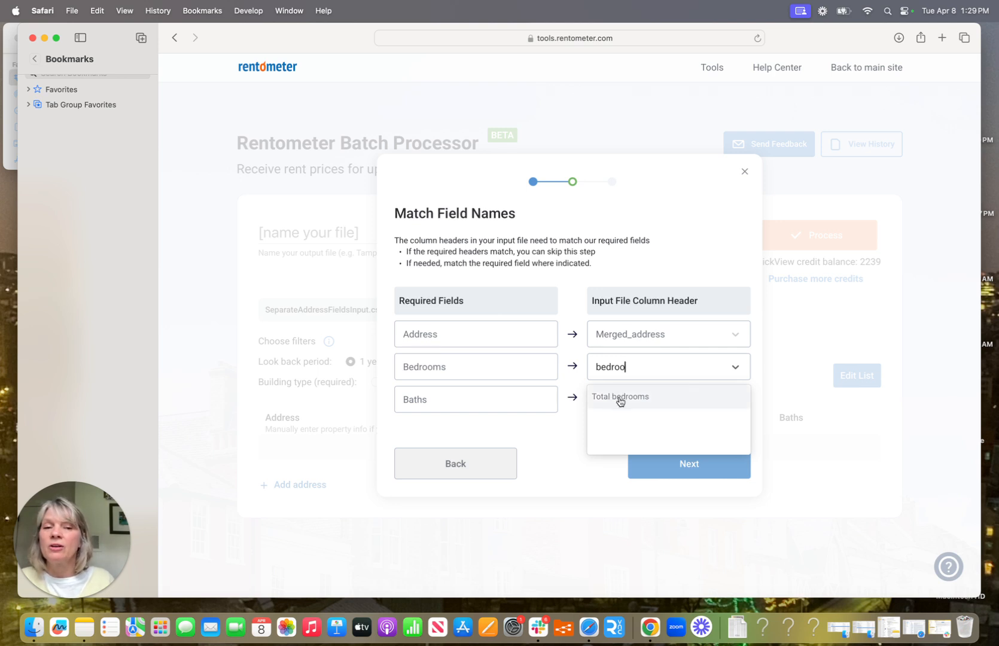
left_click(620, 397)
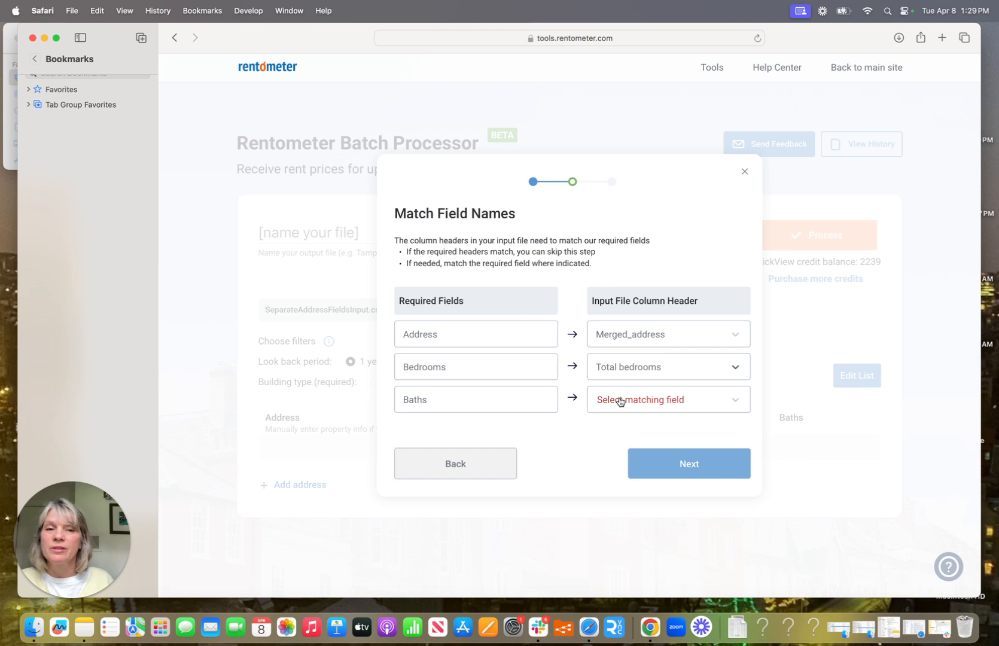
left_click(620, 402)
type("bat")
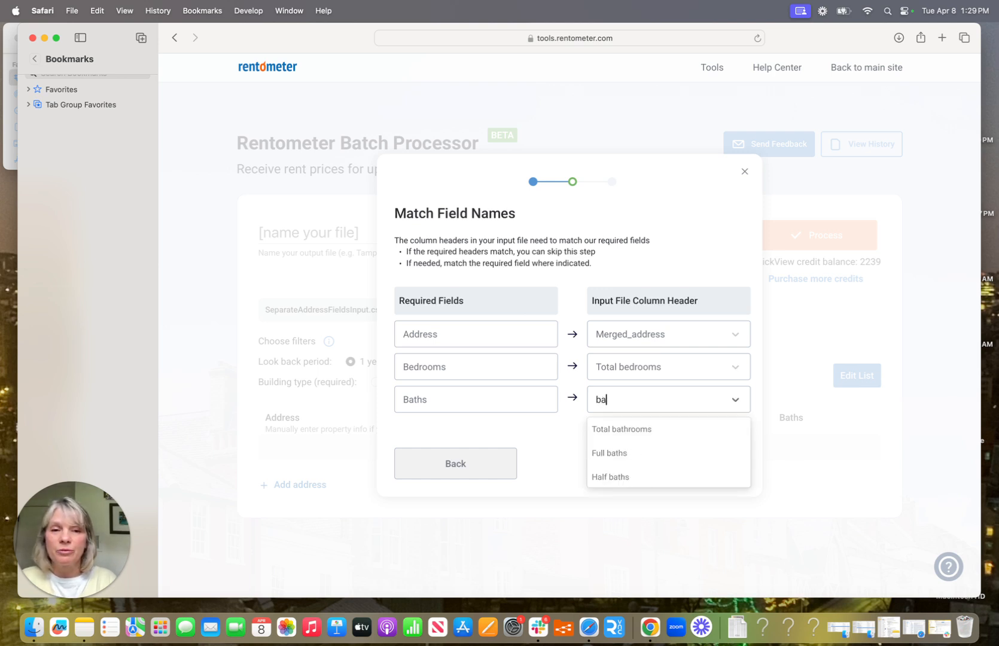
left_click(612, 428)
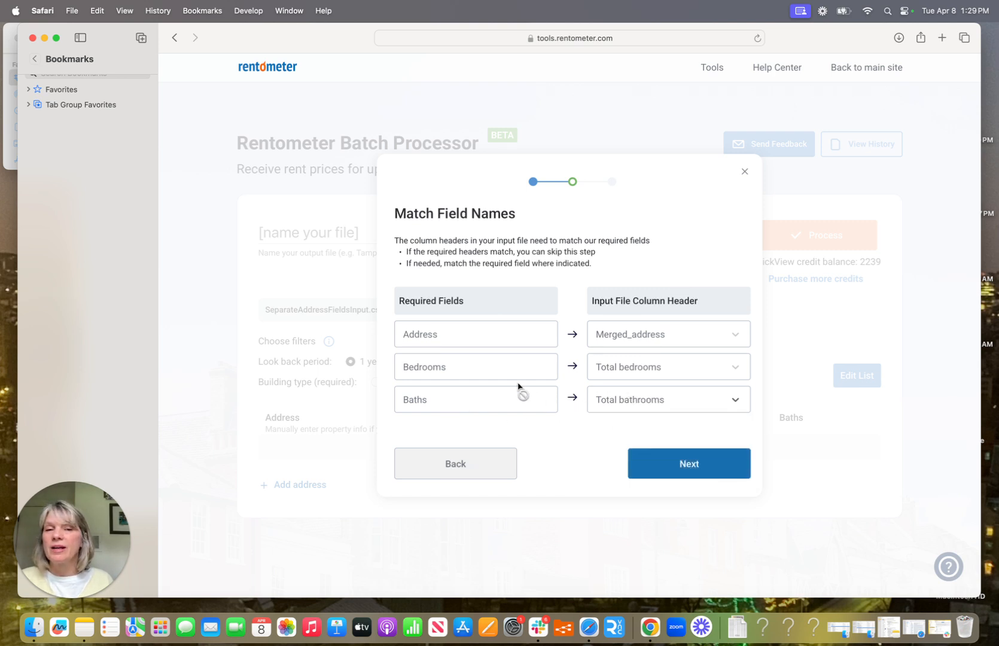
left_click(691, 465)
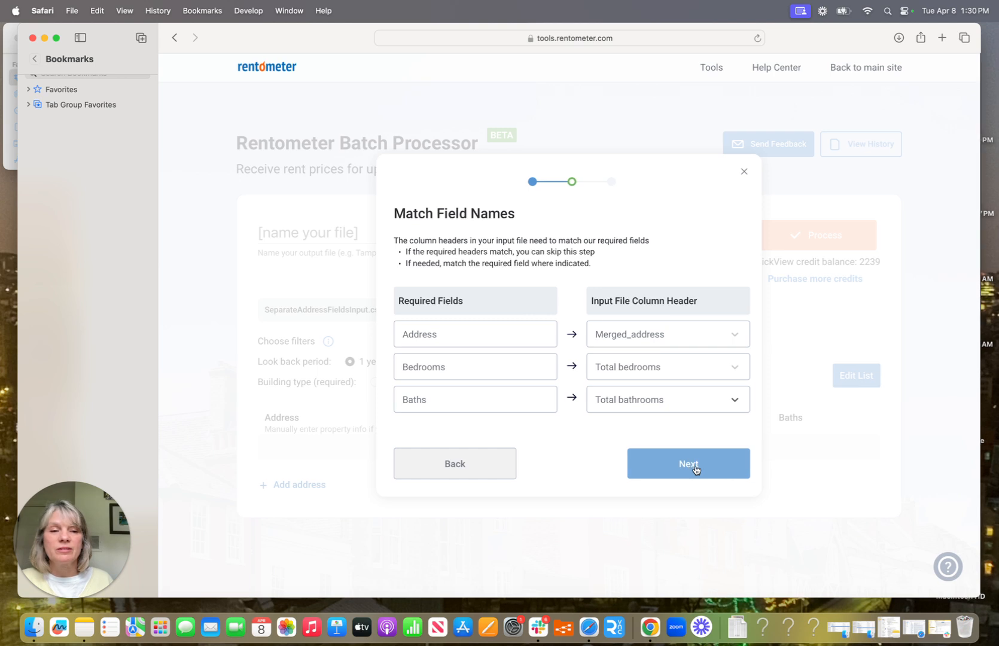
Step: Add List number and High price as extra columns in the returned file and confirm
left_click(681, 472)
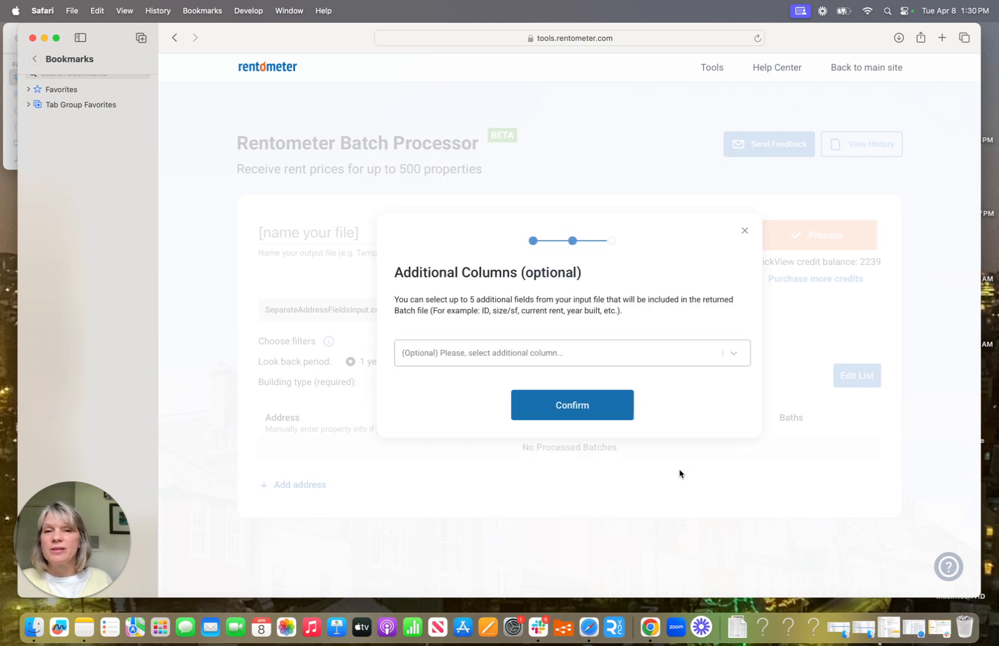
left_click(428, 354)
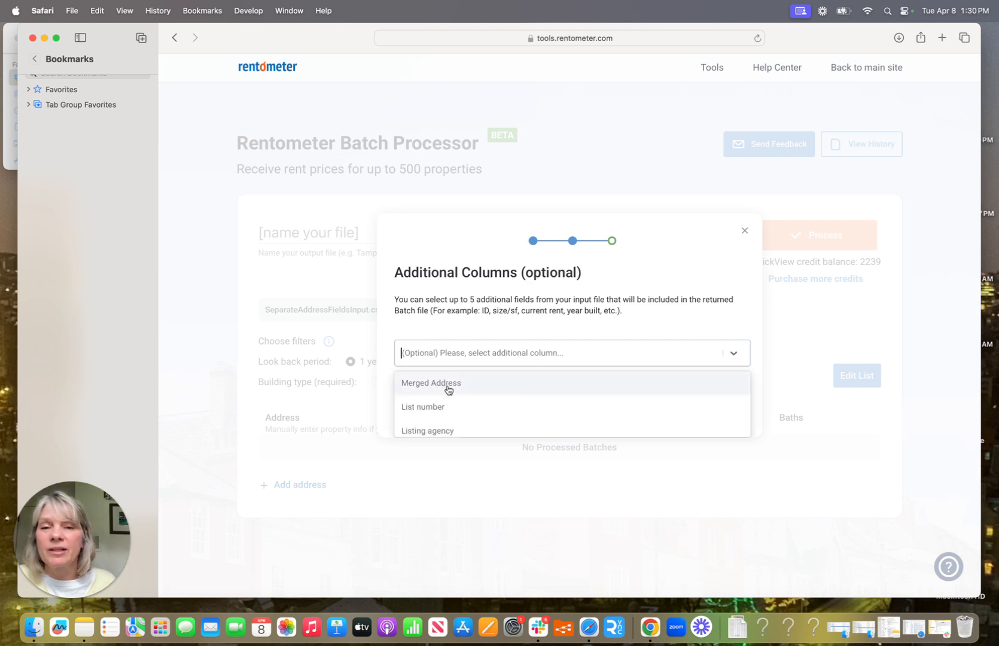
left_click(432, 408)
left_click(509, 347)
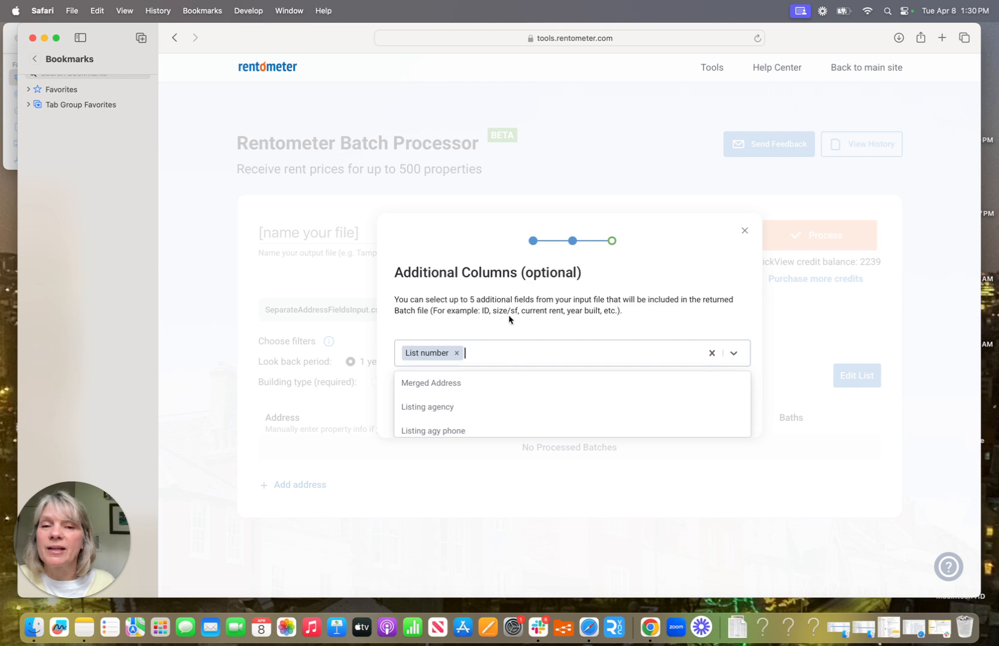
scroll(460, 412, "down", 5)
scroll(461, 411, "down", 3)
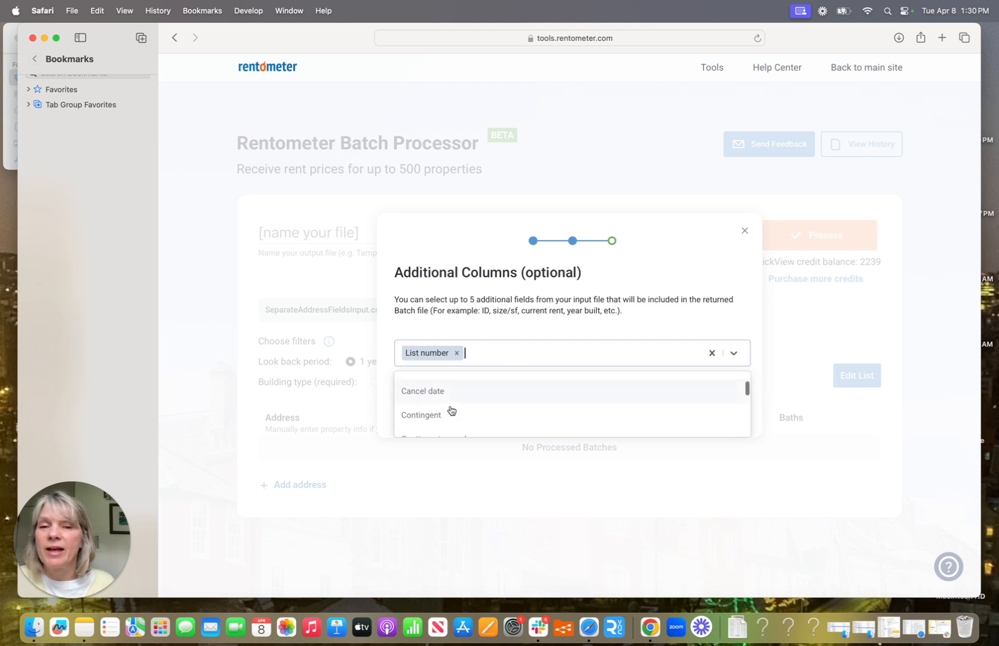
scroll(458, 432, "down", 3)
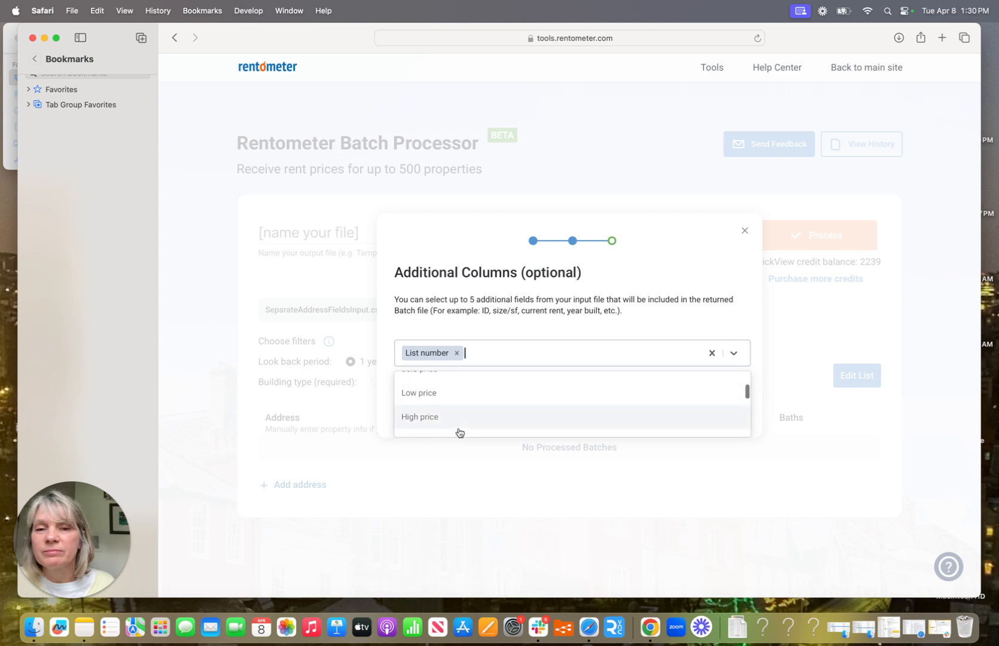
left_click(439, 414)
left_click(527, 414)
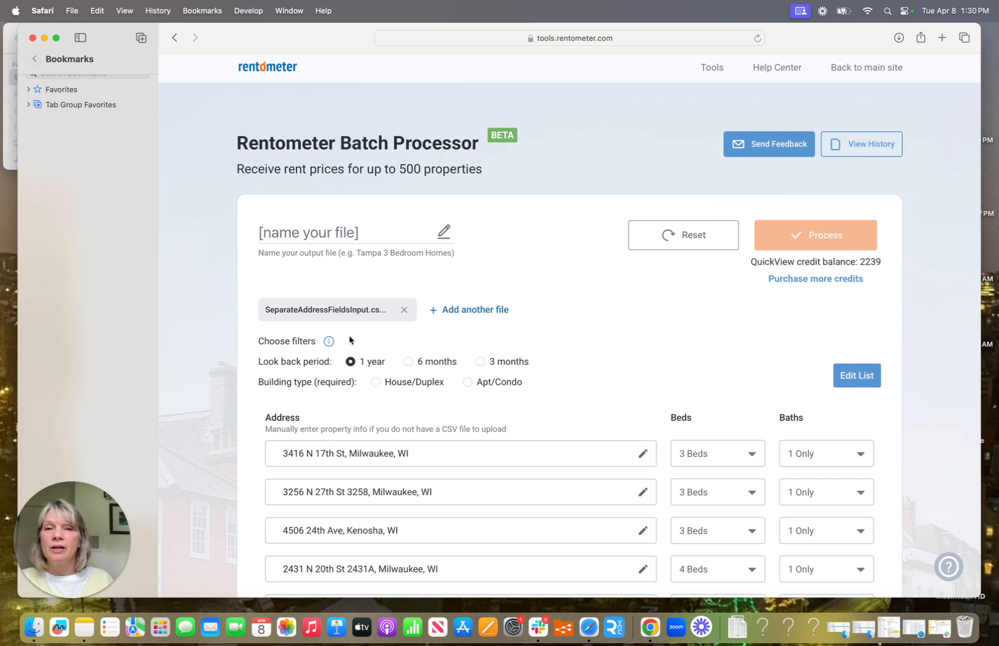
Step: Set building type to House/Duplex and name the output file 'April Separate Address'
left_click(406, 388)
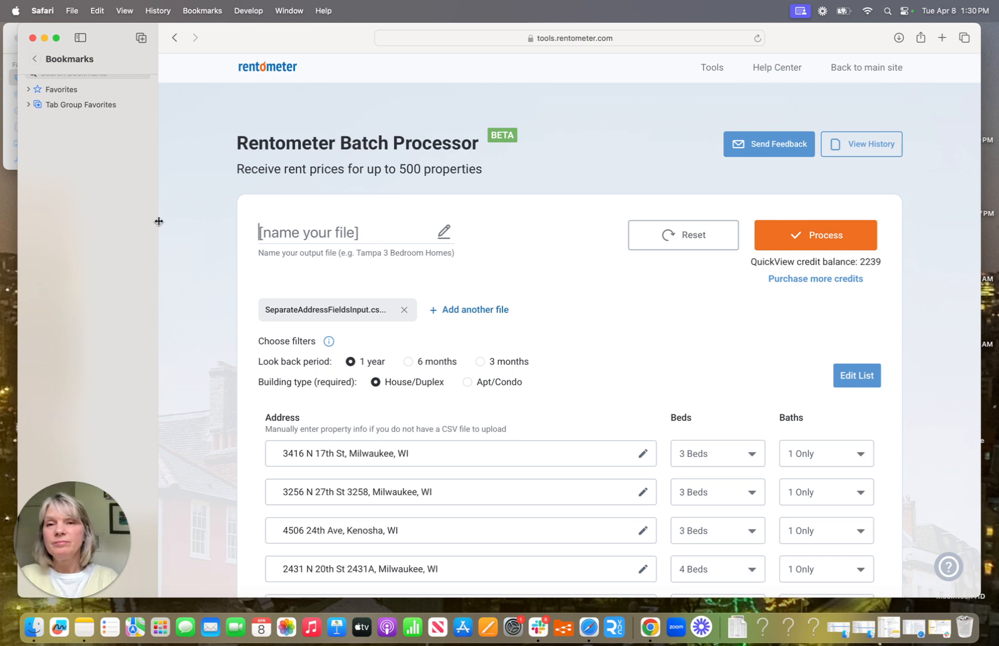
type("A")
key("BackSpace")
type("A")
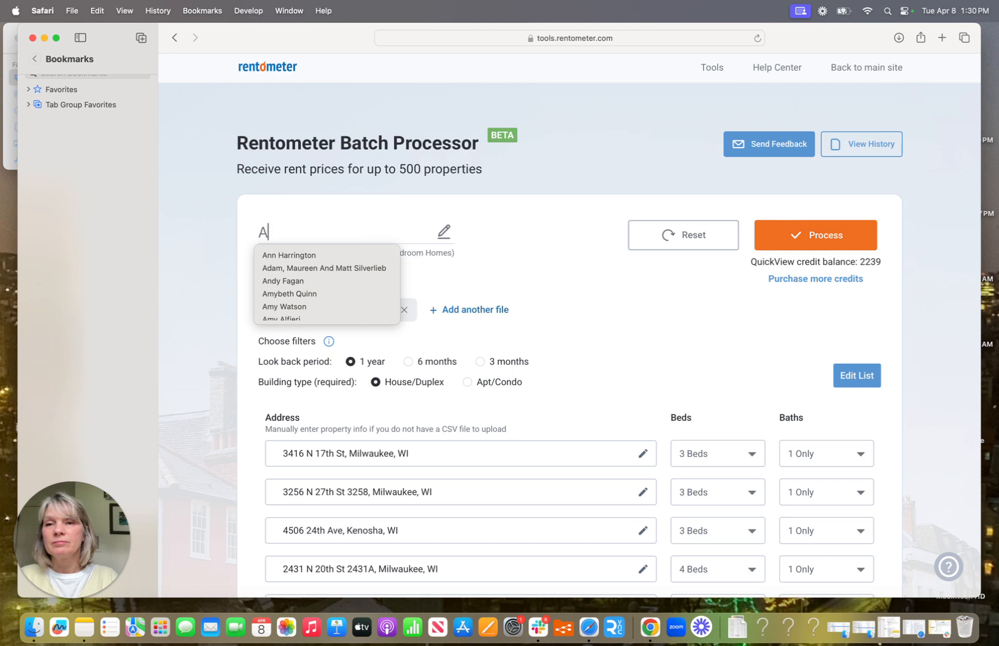
type("pril Sp")
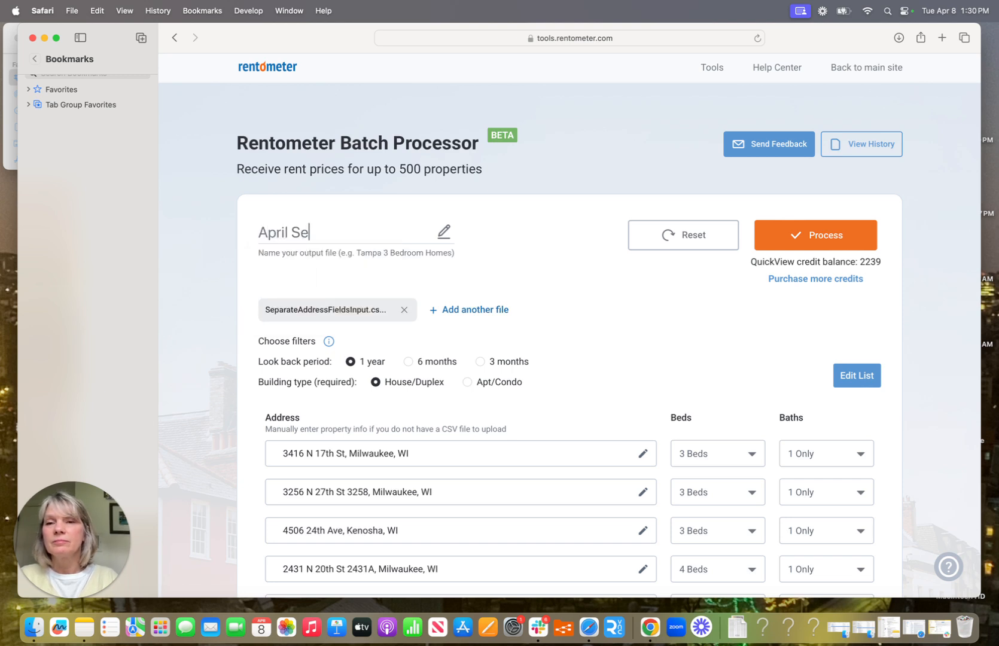
type("parate Address")
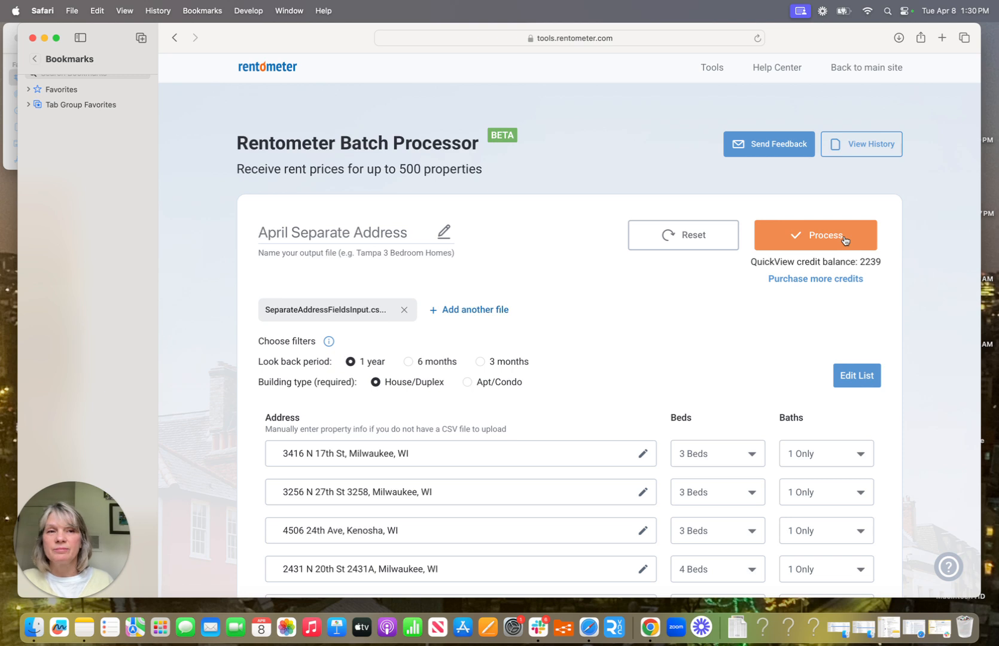
left_click(26, 237)
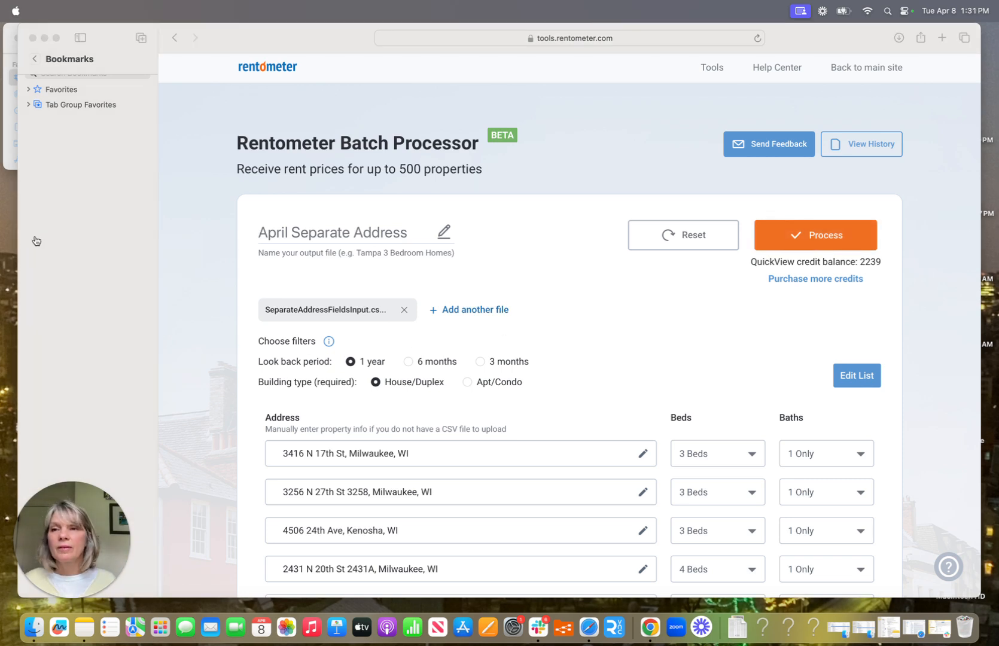